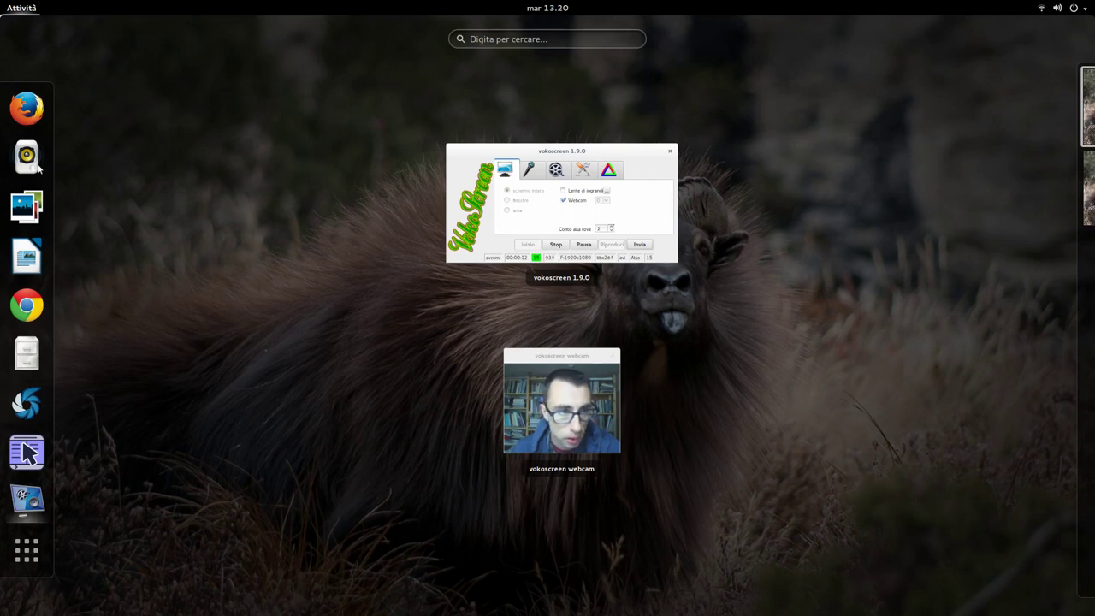
Step: Search 'vi' in Activities, launch Oracle VM VirtualBox and focus its manager window
{"action": "type", "text": "vi"}
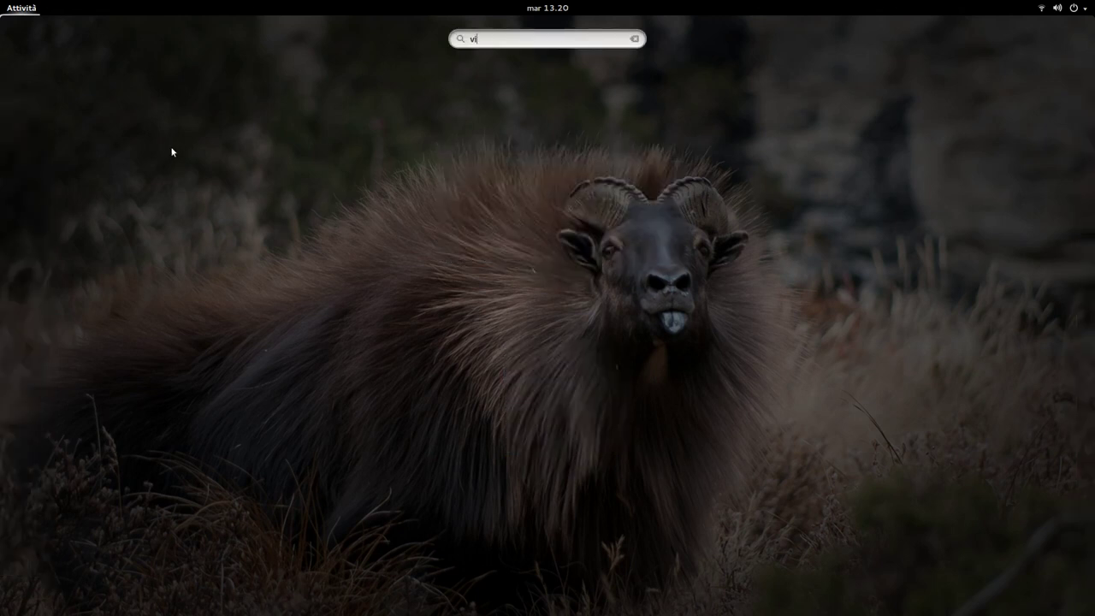
{"action": "left_click", "coordinate": [473, 103]}
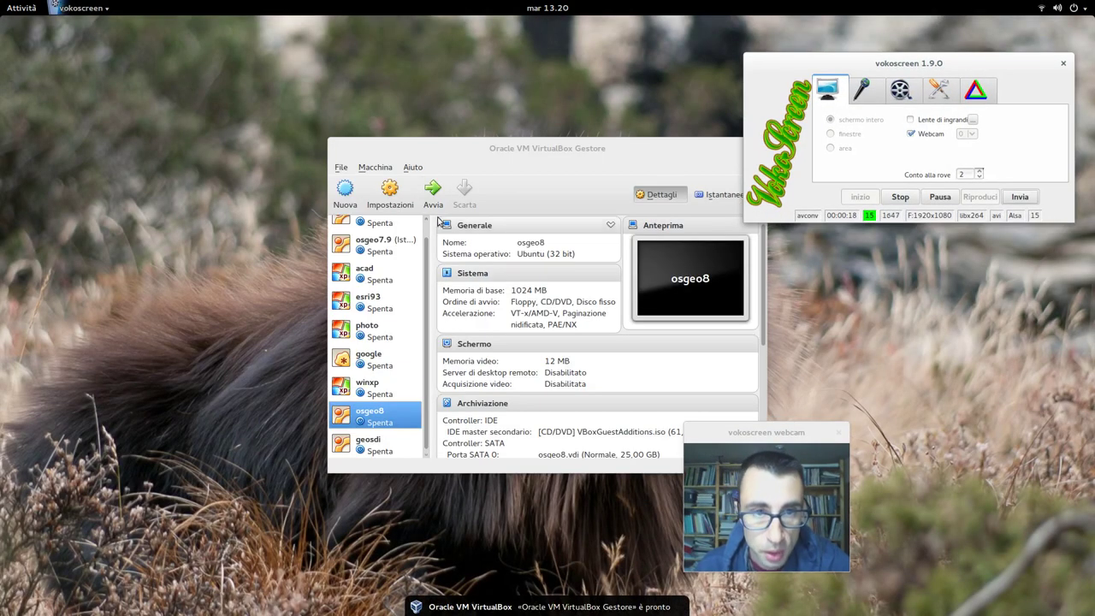
{"action": "left_click", "coordinate": [401, 202]}
Step: Open the osgeo8 settings on Cartelle condivise, with the existing CONDIVISA share selected
{"action": "left_click", "coordinate": [400, 202]}
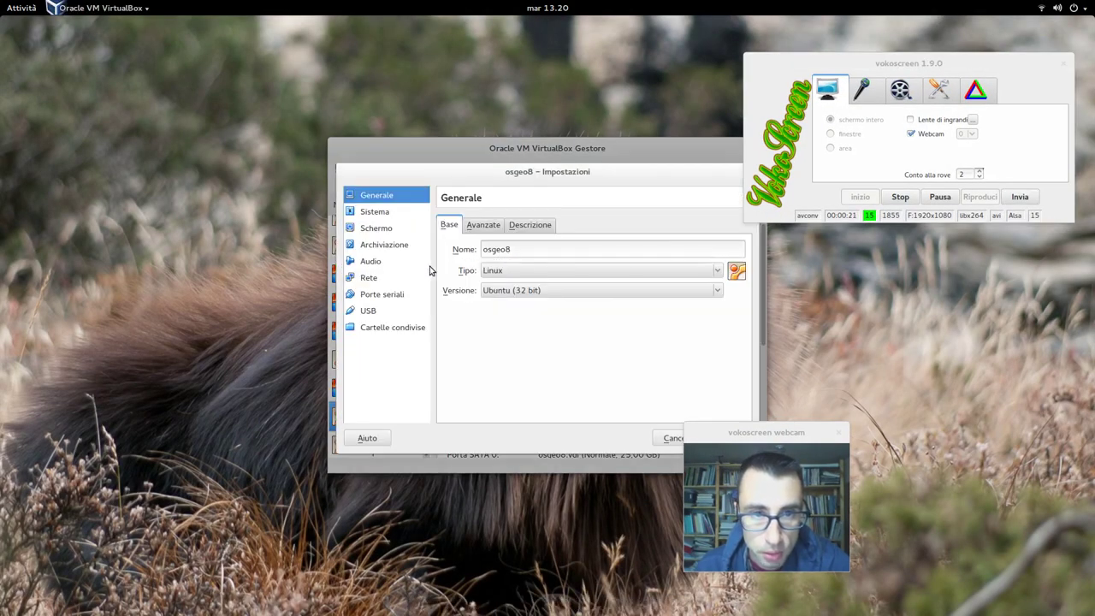
{"action": "left_click", "coordinate": [399, 329]}
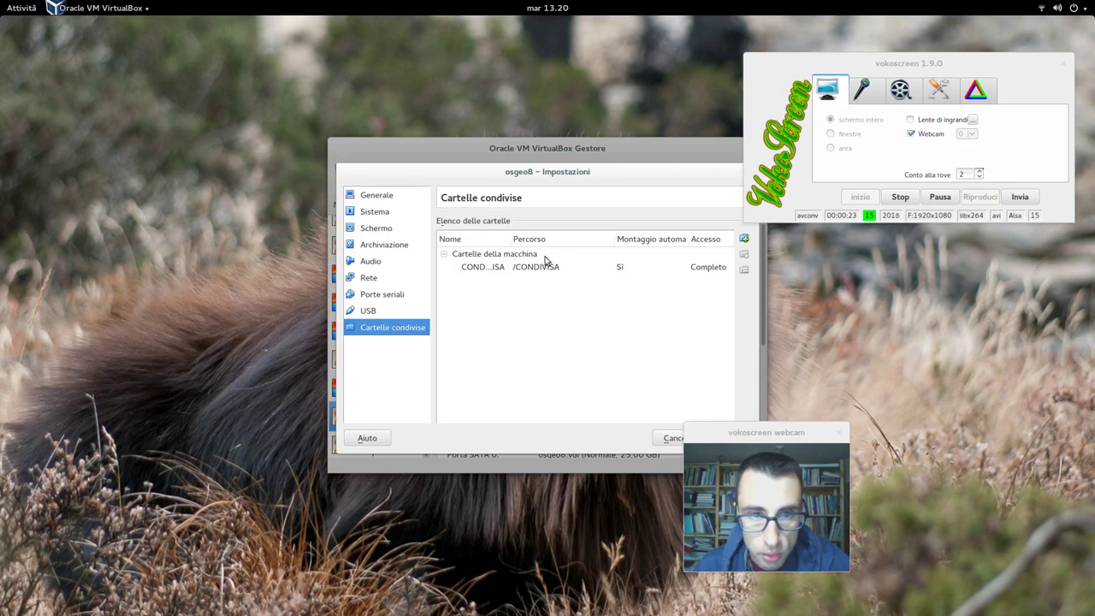
{"action": "left_click", "coordinate": [539, 267]}
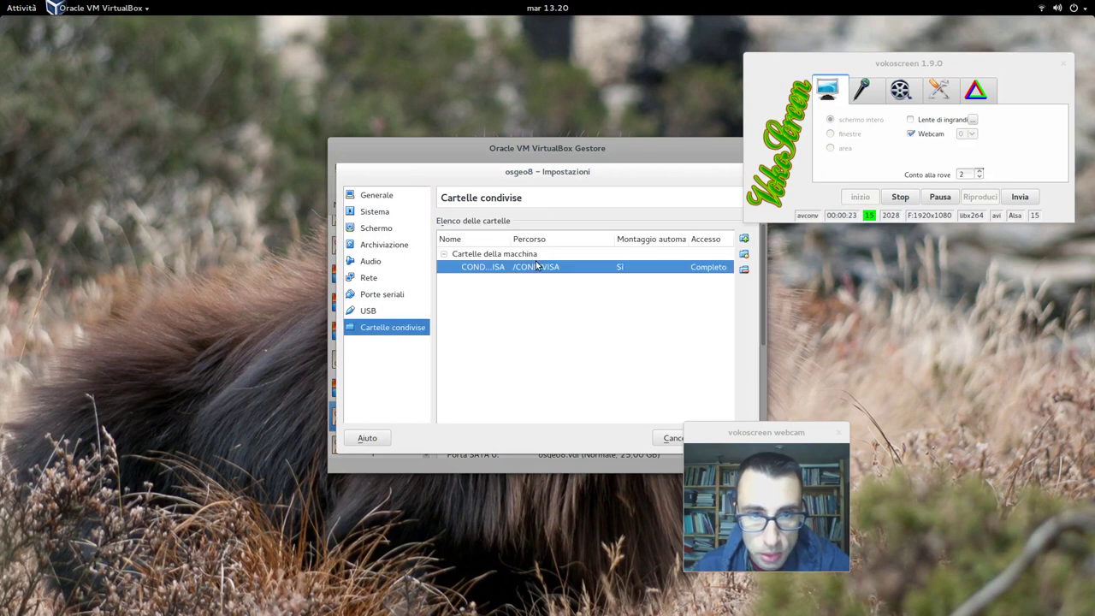
Step: Add a new shared folder whose path is the CONDIVISA directory
{"action": "left_click", "coordinate": [743, 238]}
{"action": "left_click", "coordinate": [640, 265]}
{"action": "left_click", "coordinate": [601, 280]}
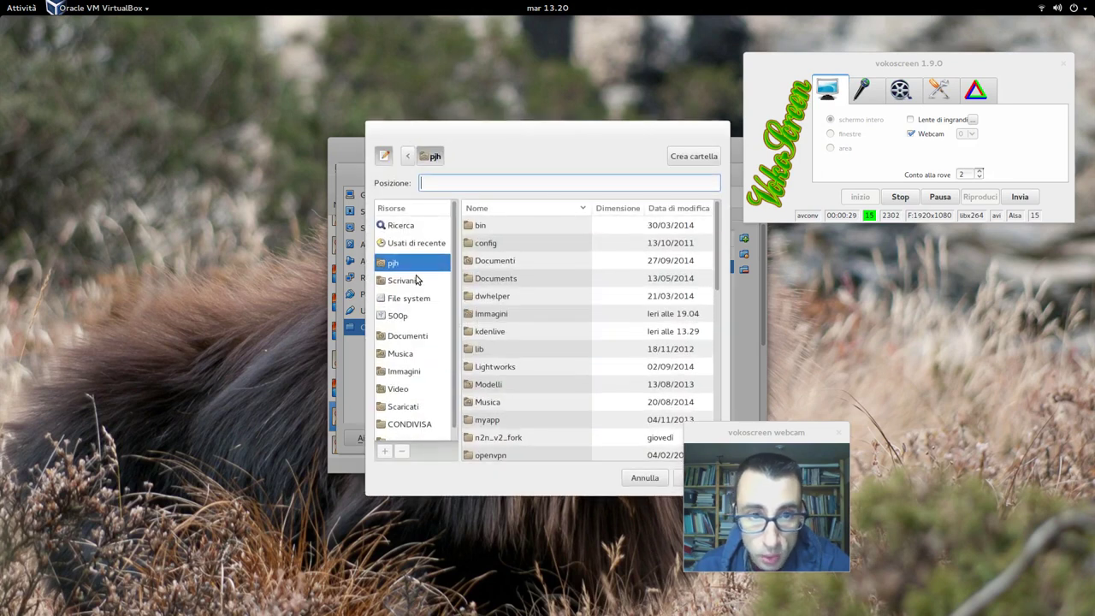
{"action": "left_click", "coordinate": [409, 423]}
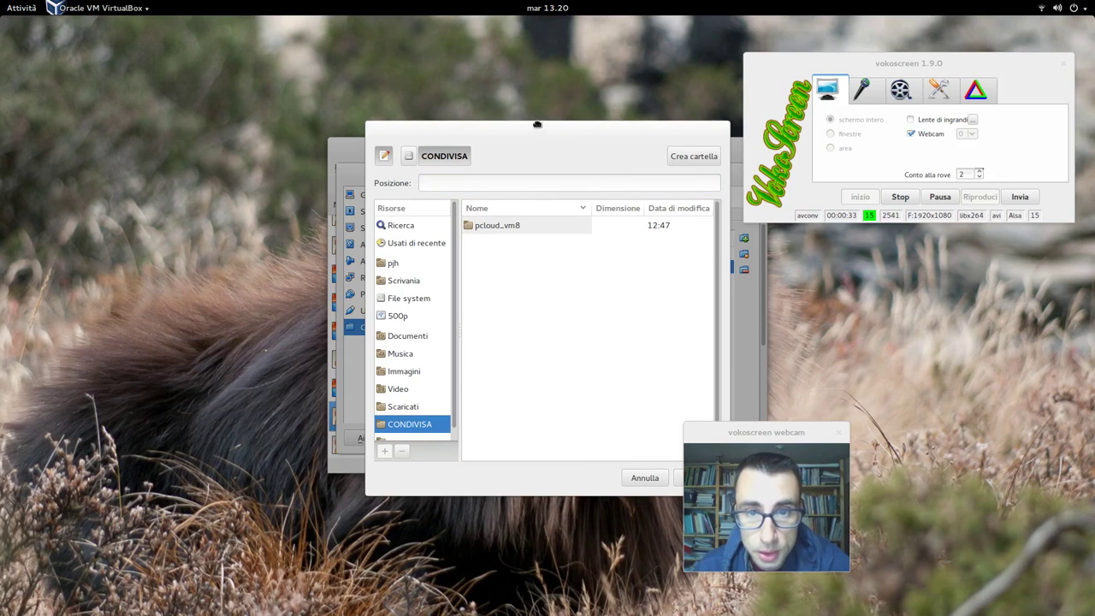
{"action": "left_click", "coordinate": [779, 439]}
{"action": "left_click_drag", "start_coordinate": [779, 440], "coordinate": [904, 426]}
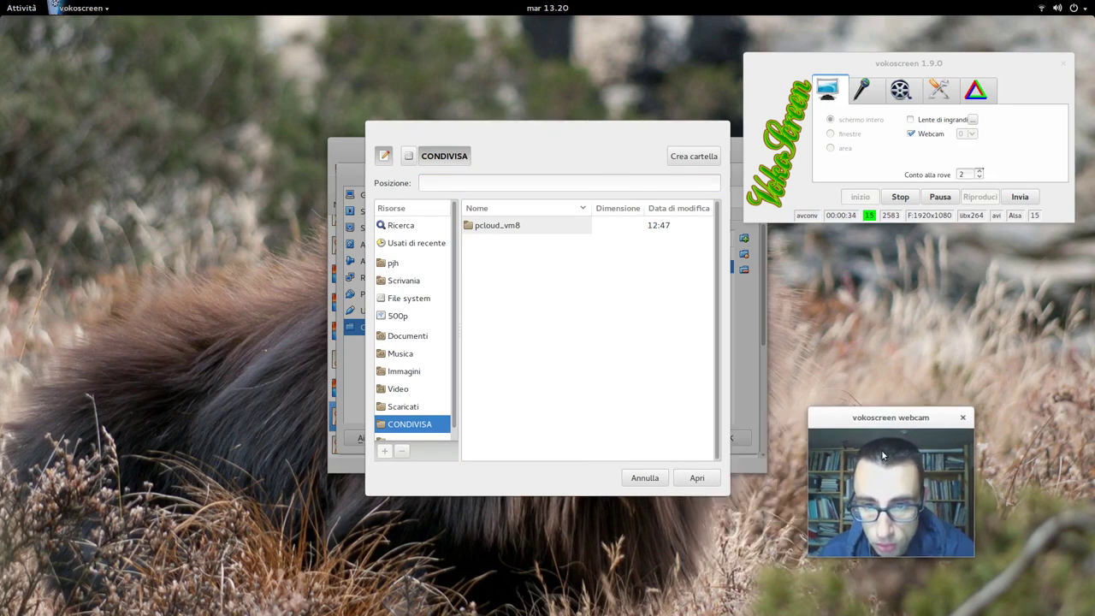
{"action": "left_click", "coordinate": [713, 482]}
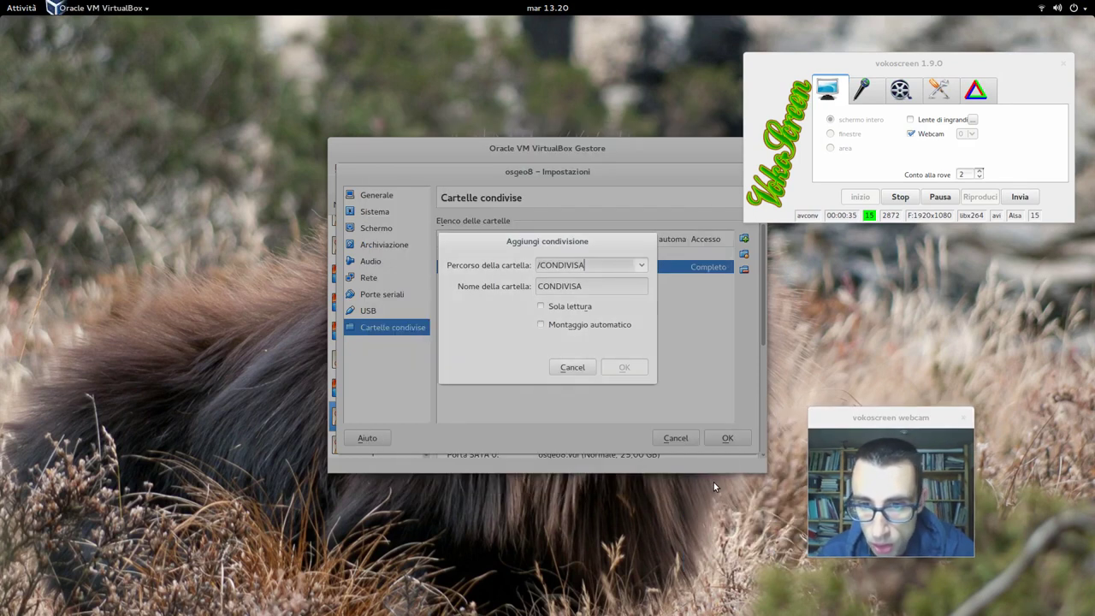
Step: Enable Montaggio automatico, rename the share to CONDIVISA1 and confirm it
{"action": "left_click", "coordinate": [596, 326]}
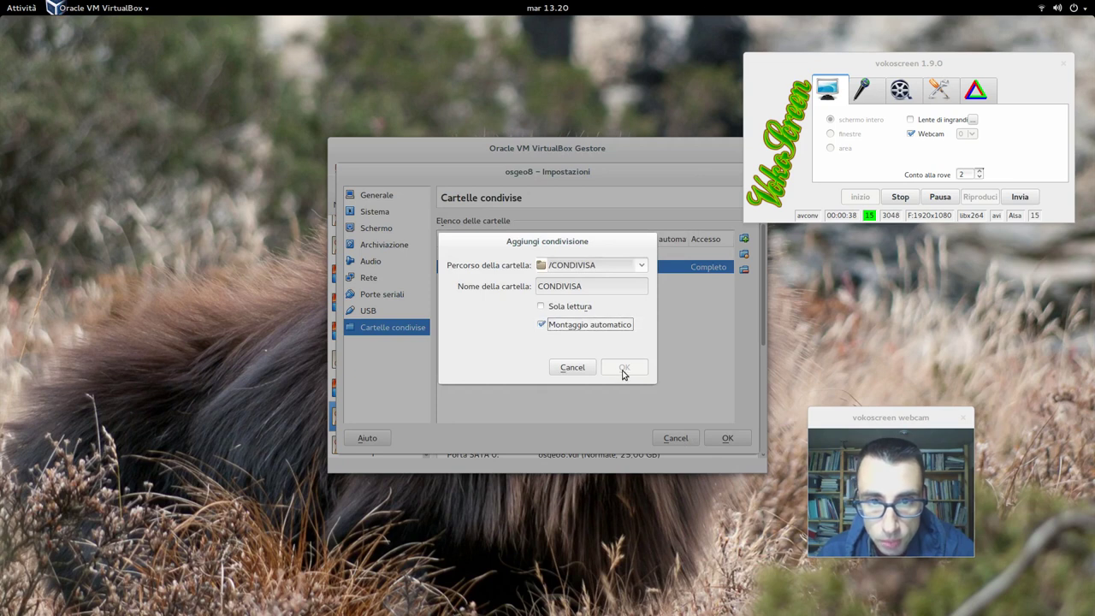
{"action": "left_click", "coordinate": [593, 286]}
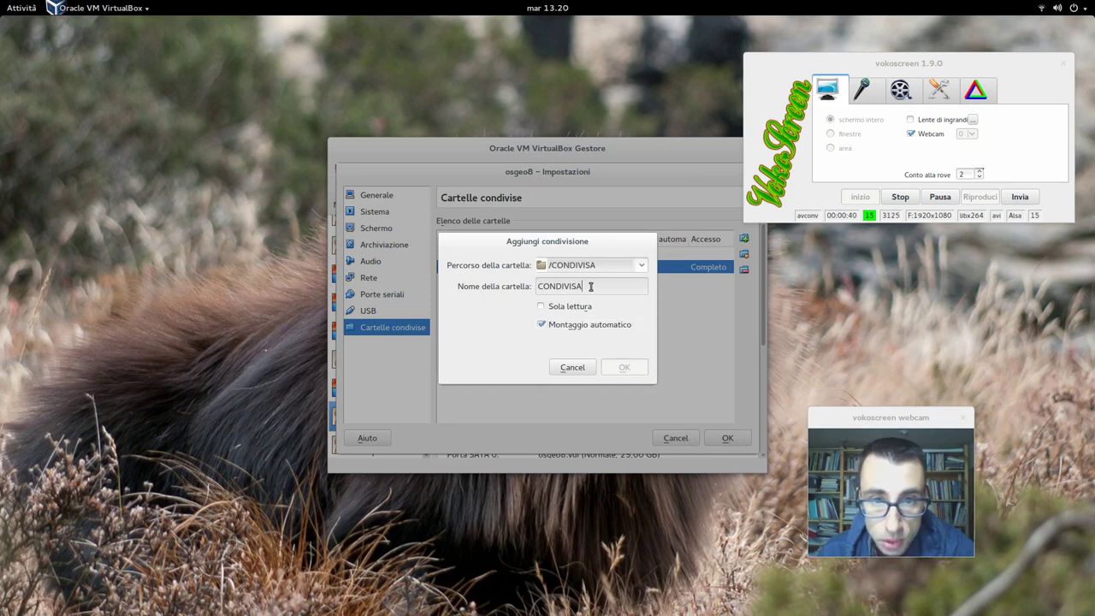
{"action": "type", "text": "1"}
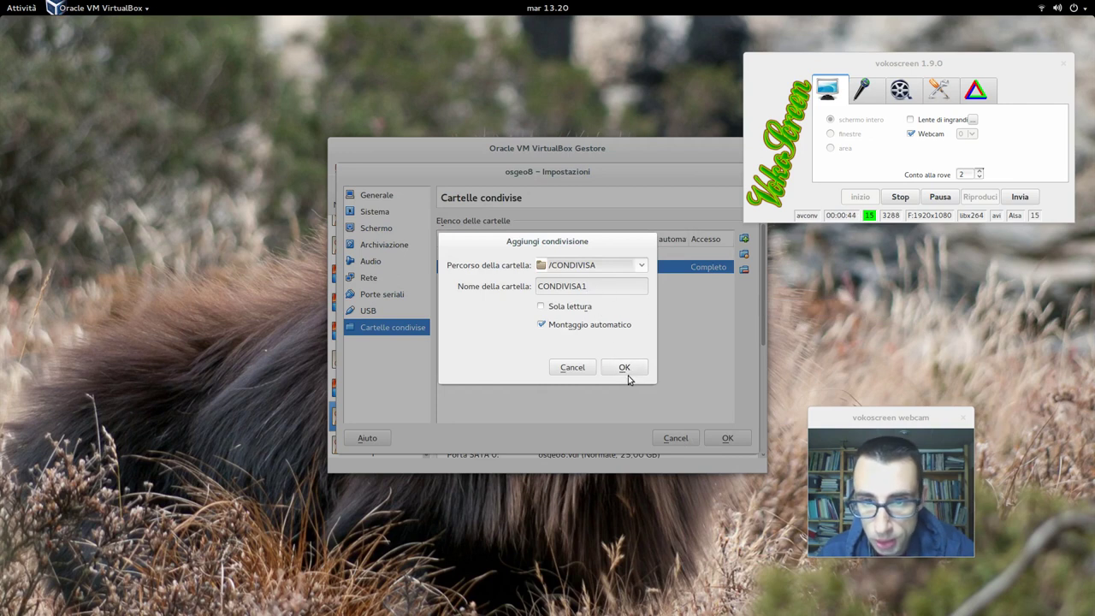
{"action": "left_click", "coordinate": [627, 370]}
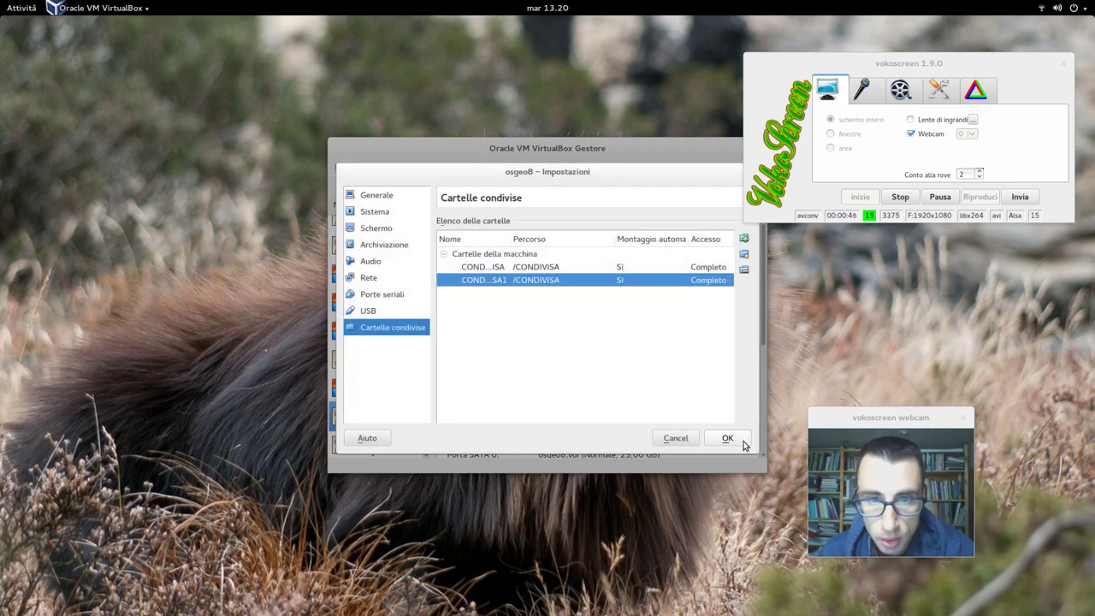
Step: Save the osgeo8 settings with OK and start the VM with Avvia
{"action": "left_click", "coordinate": [728, 438]}
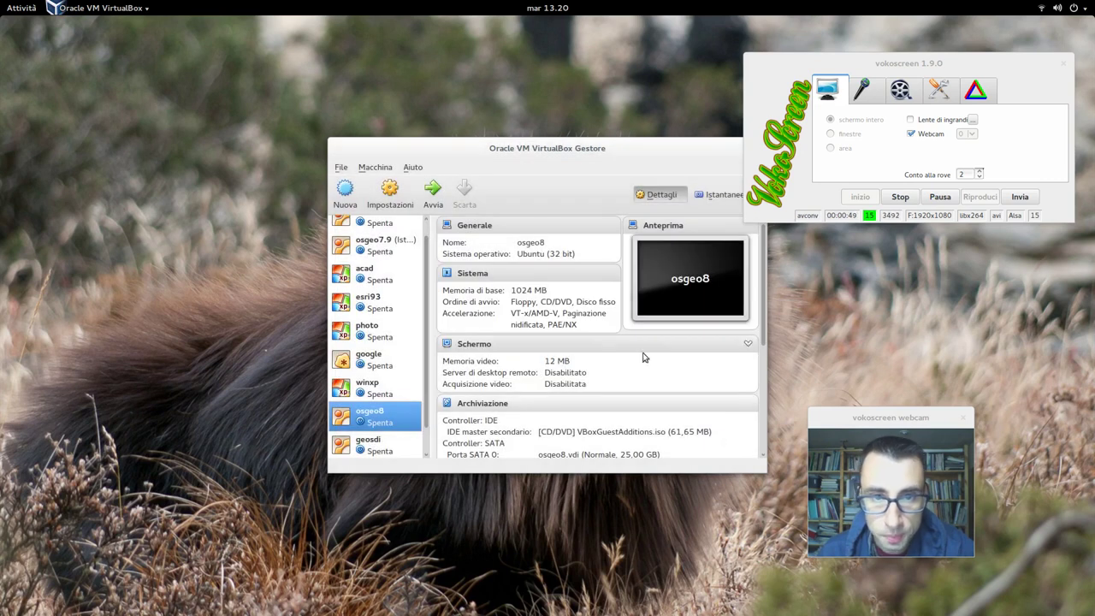
{"action": "left_click", "coordinate": [433, 190]}
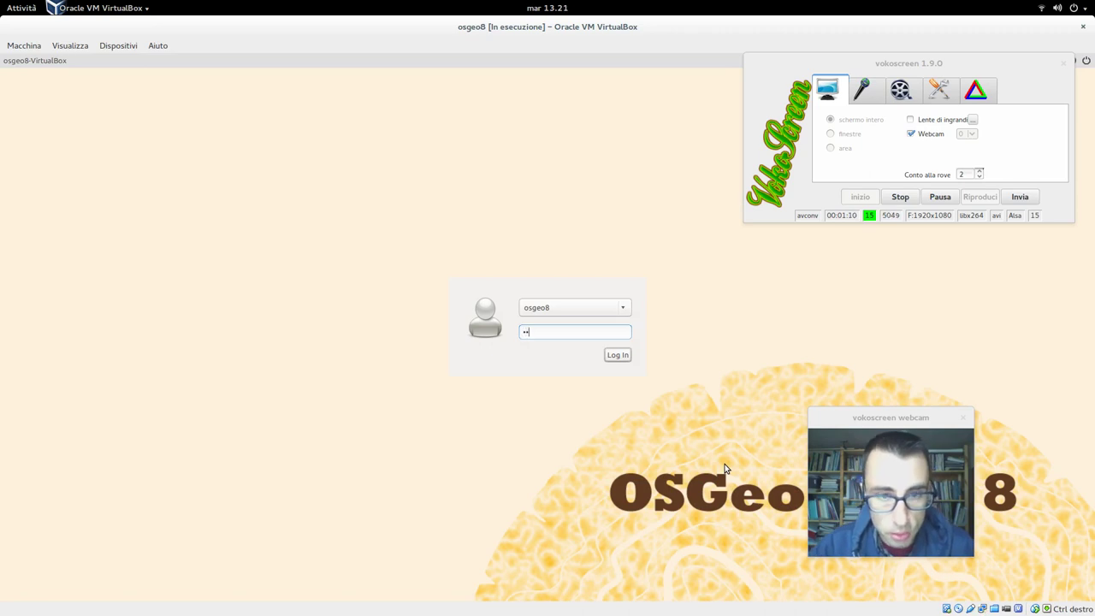
Step: Log into osgeo8 with the account password, dismissing the problem report and Welcome message
{"action": "type", "text": "g"}
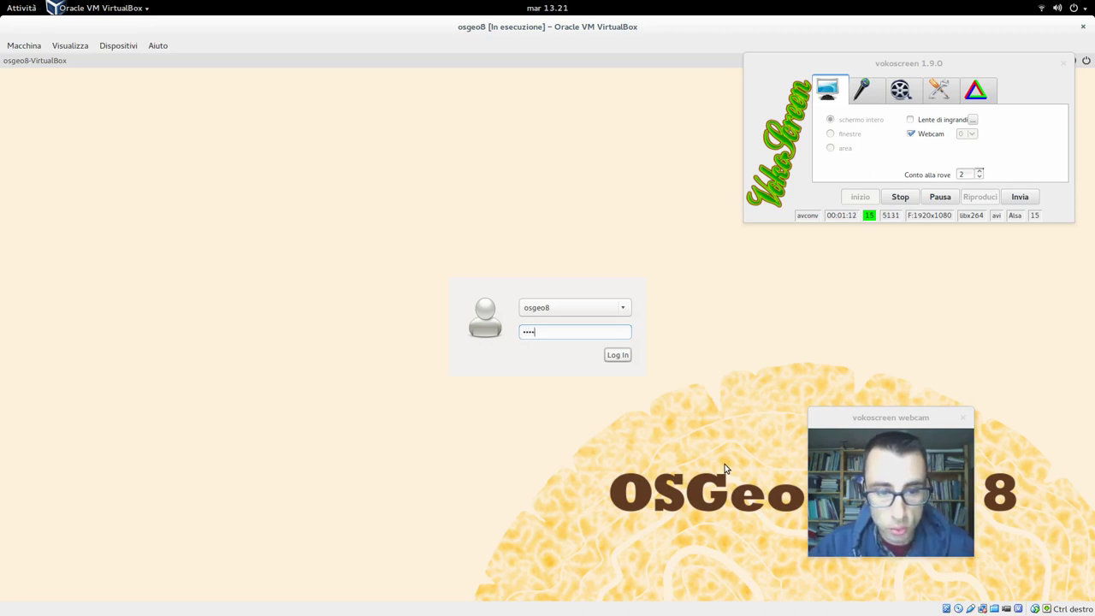
{"action": "type", "text": "eo"}
{"action": "key", "text": "Return"}
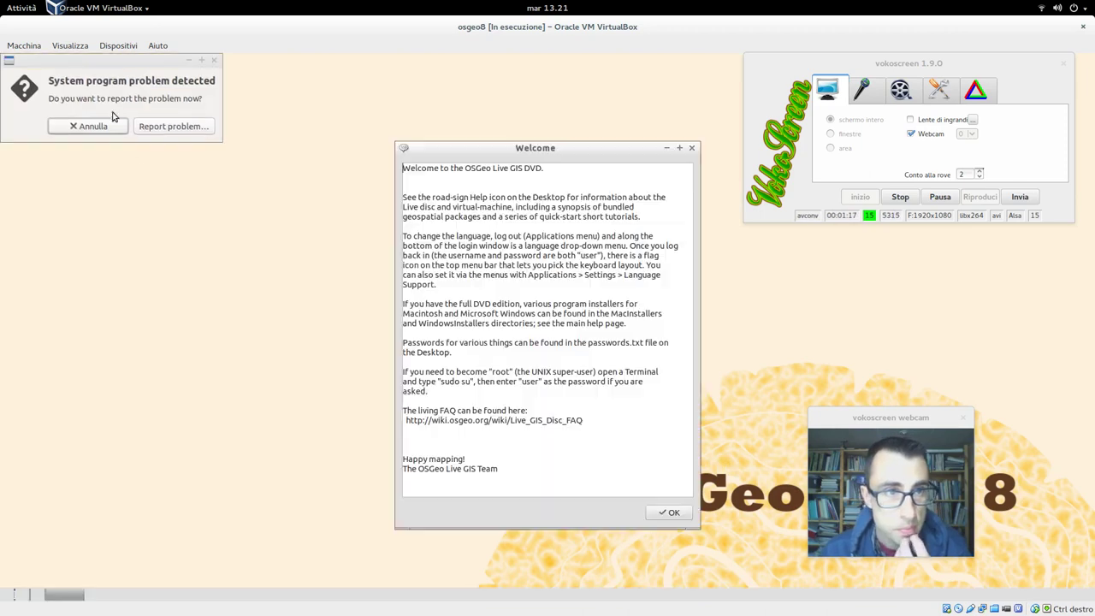
{"action": "left_click", "coordinate": [108, 115]}
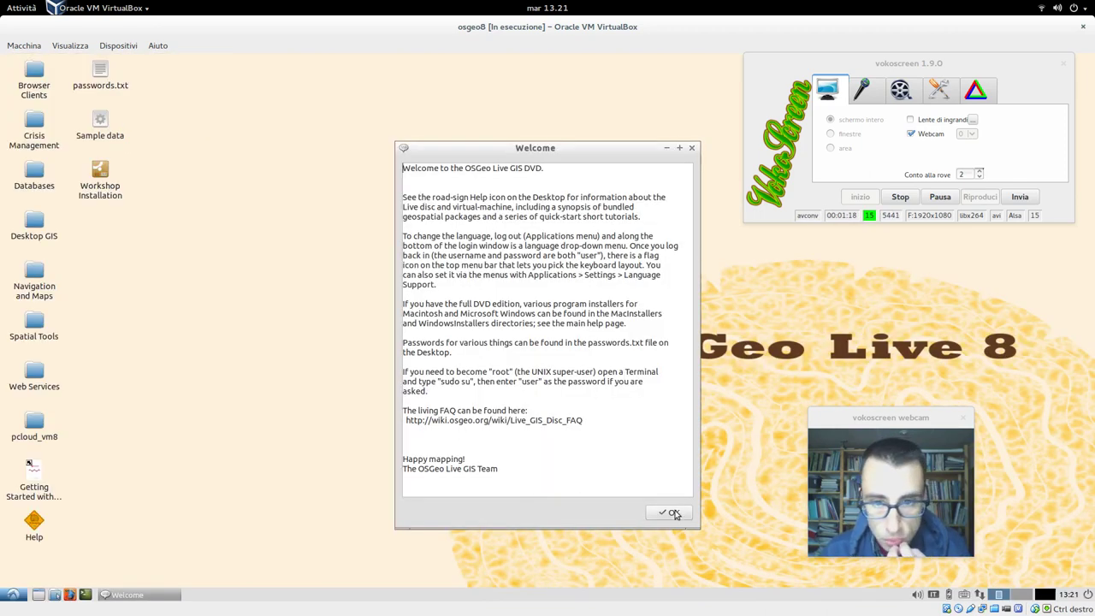
{"action": "left_click", "coordinate": [674, 514]}
Step: Open the Browser Clients folder, cancel another problem report, and close the folder
{"action": "double_click", "coordinate": [33, 90]}
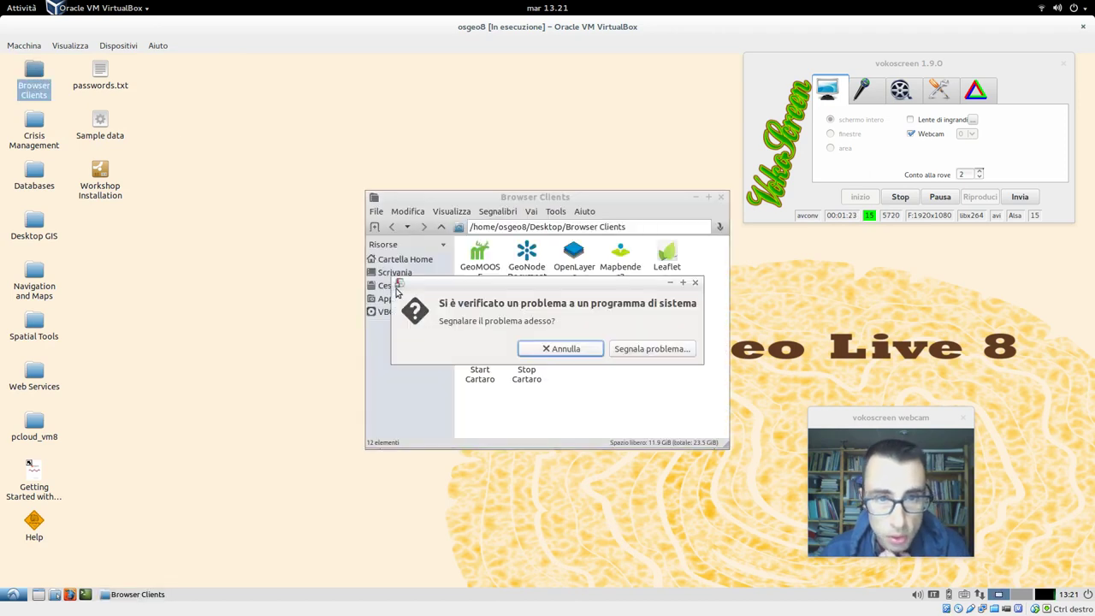
{"action": "left_click", "coordinate": [532, 352]}
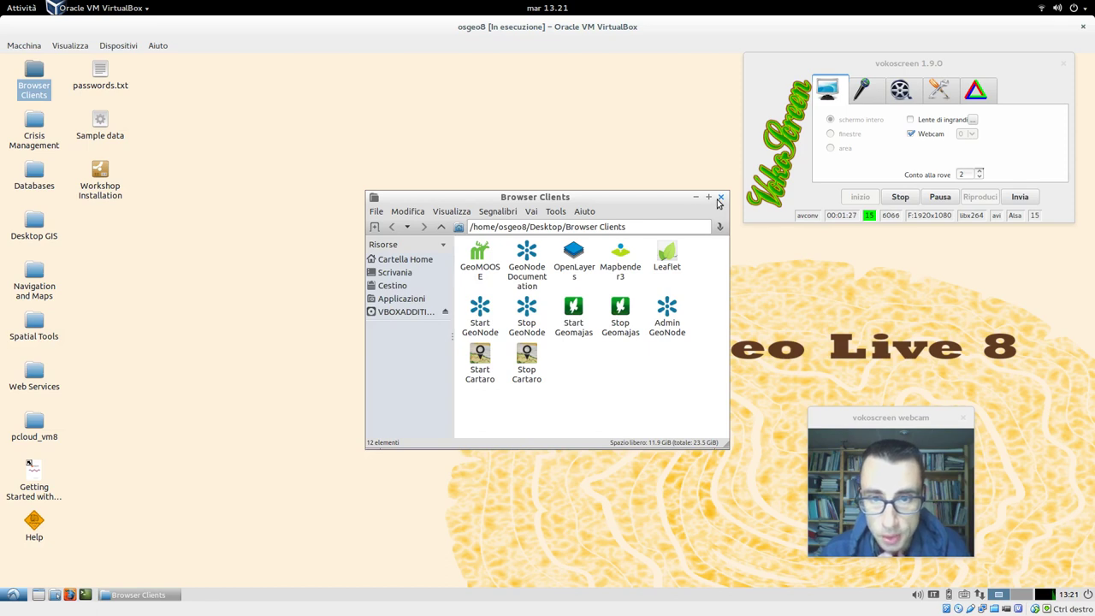
{"action": "left_click", "coordinate": [720, 198]}
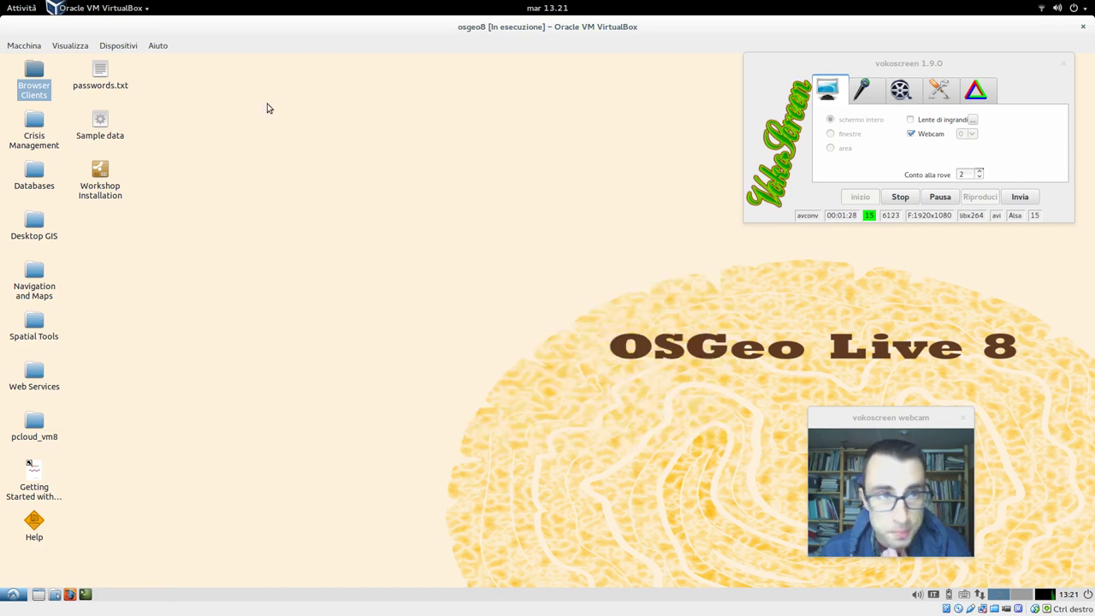
Step: Open the running VM's shared folder settings from the Devices menu
{"action": "left_click", "coordinate": [117, 46]}
{"action": "mouse_move", "coordinate": [205, 117]}
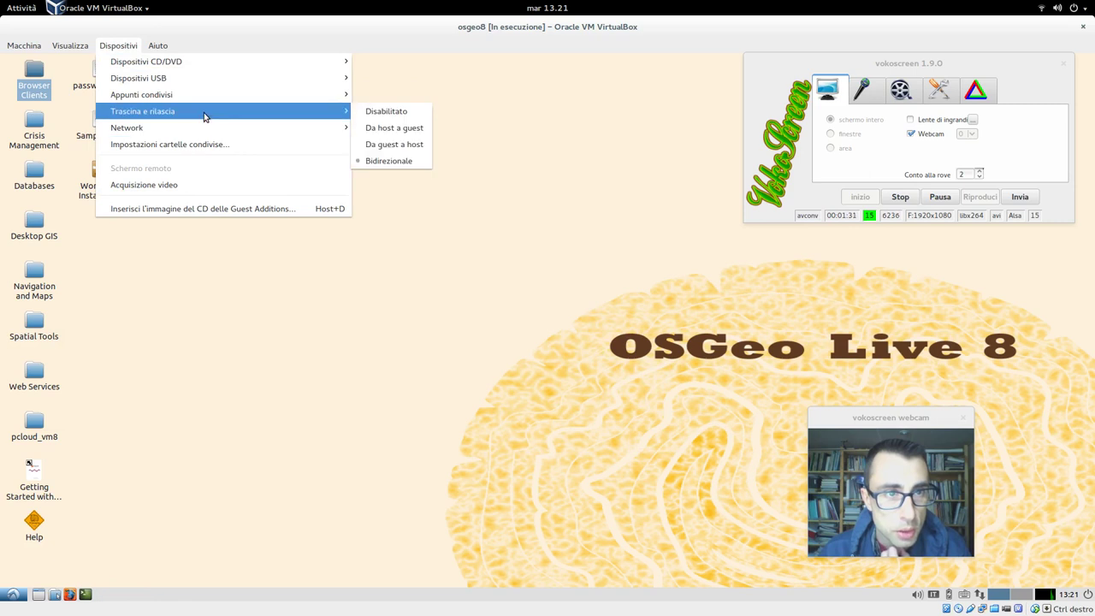
{"action": "mouse_move", "coordinate": [210, 91]}
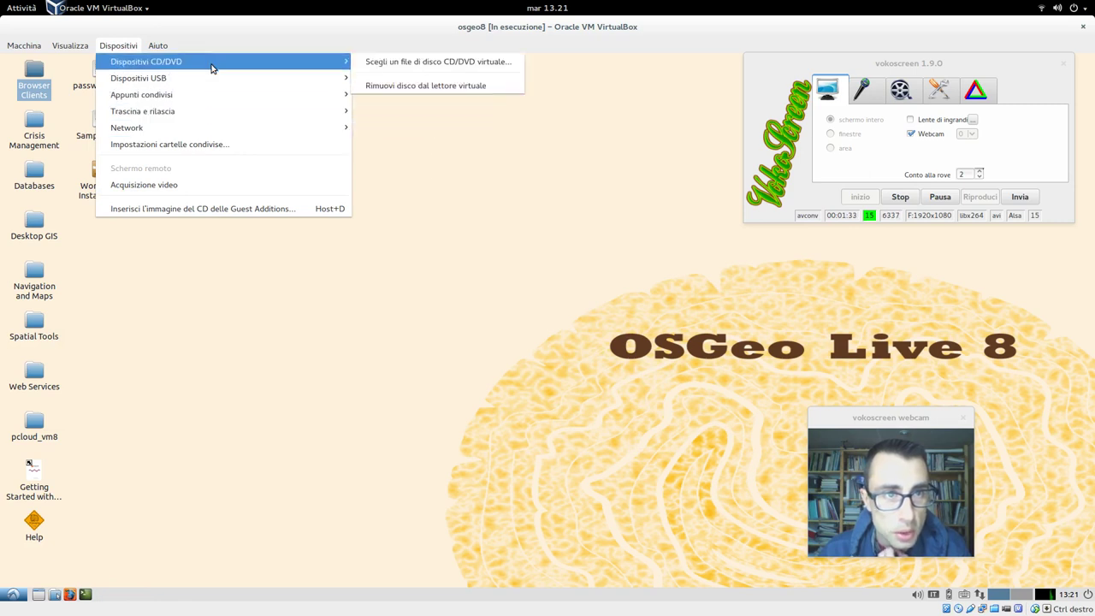
{"action": "left_click", "coordinate": [242, 148]}
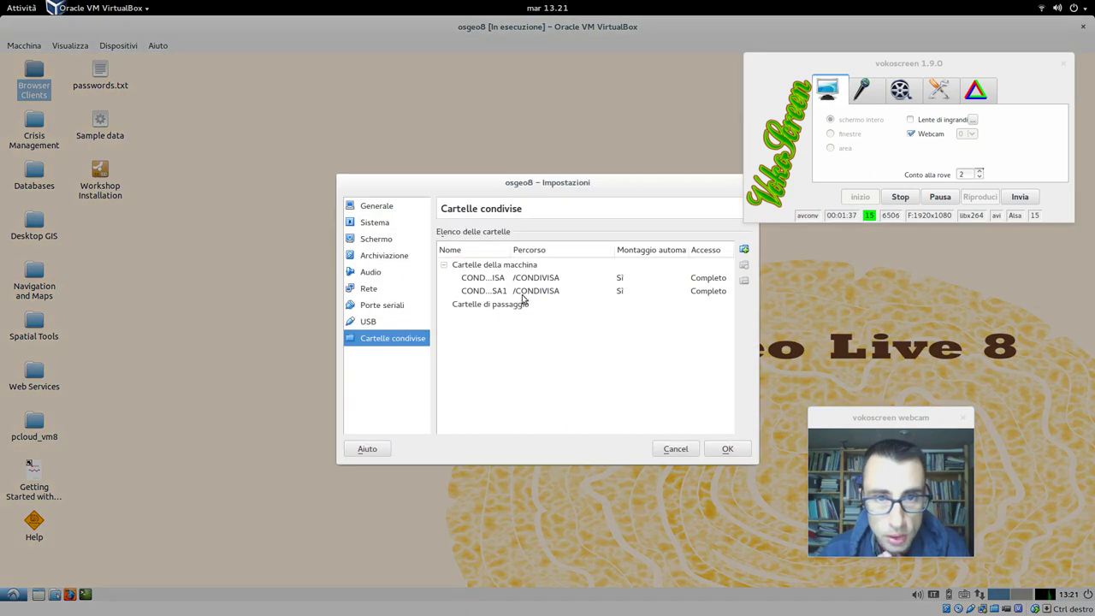
Step: Review the CONDIVISA and CONDIVISA1 shares, then save the settings with OK
{"action": "left_click", "coordinate": [520, 284]}
{"action": "left_click", "coordinate": [518, 292]}
{"action": "right_click", "coordinate": [519, 293]}
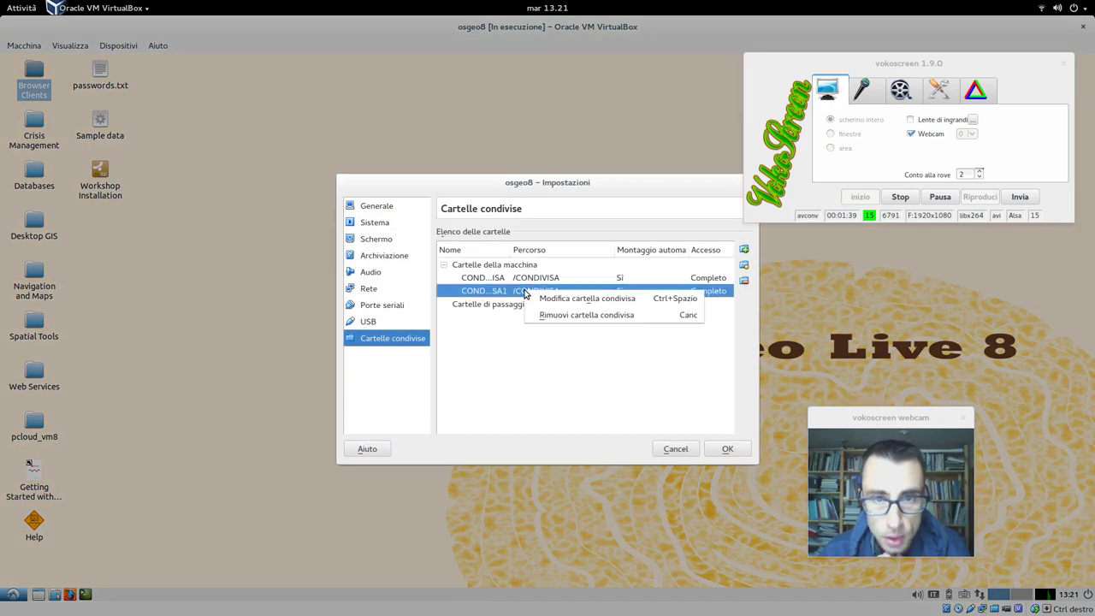
{"action": "key", "text": "Escape"}
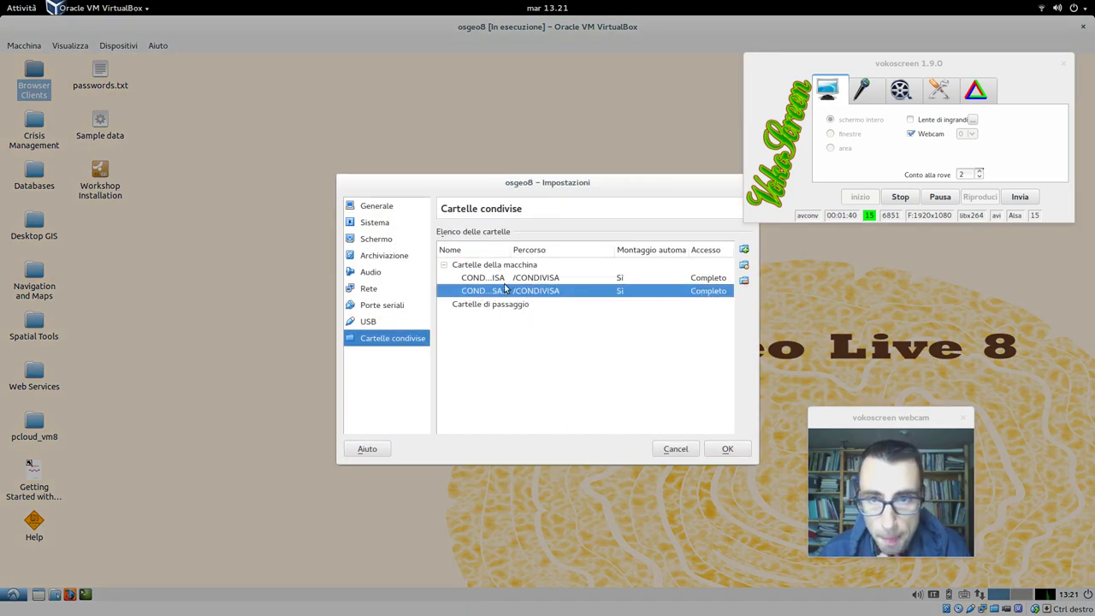
{"action": "left_click", "coordinate": [504, 279]}
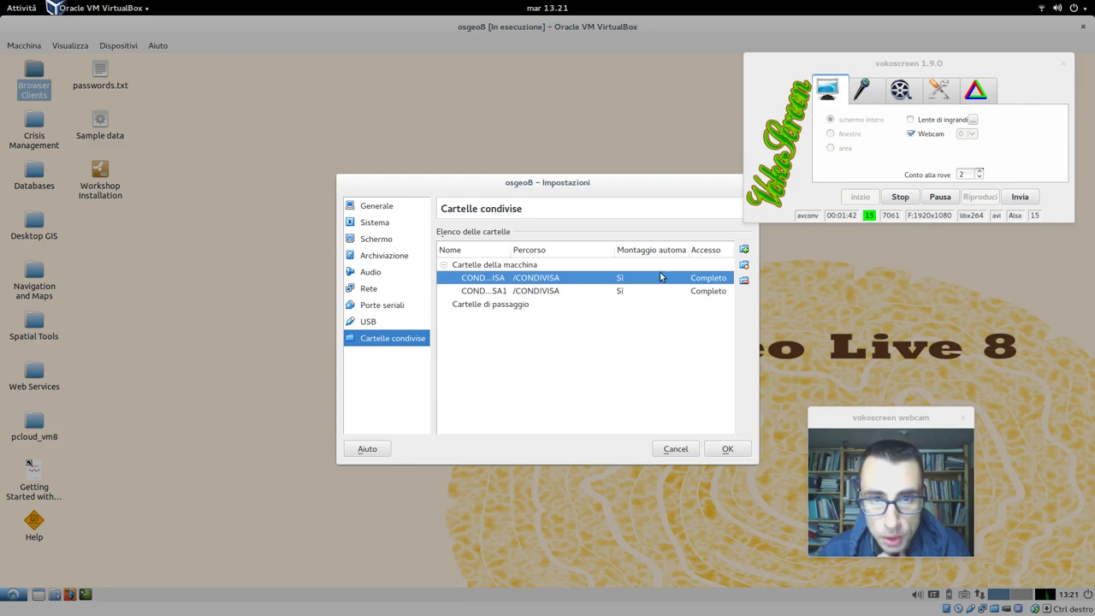
{"action": "left_click", "coordinate": [724, 449]}
{"action": "left_click", "coordinate": [17, 598]}
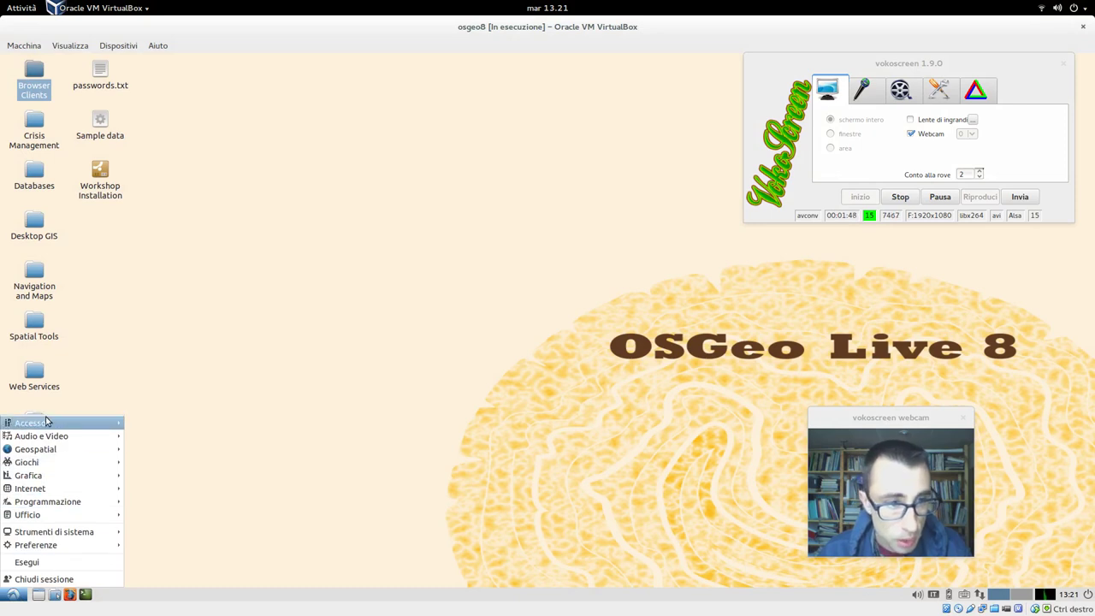
Step: Launch Lubuntu Software Center from the start menu's Strumenti di sistema
{"action": "mouse_move", "coordinate": [47, 421]}
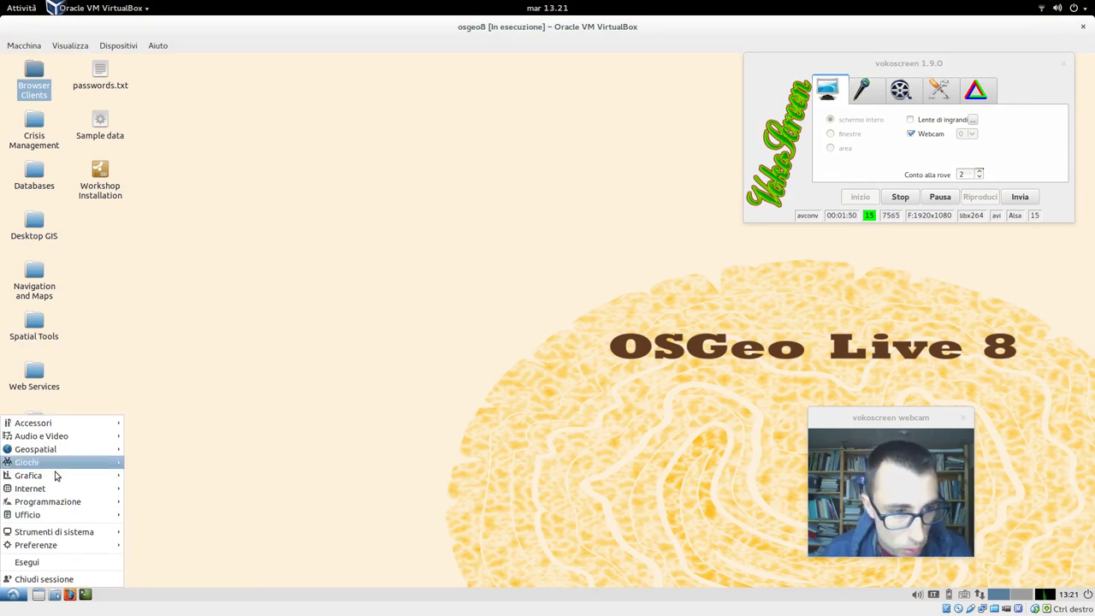
{"action": "mouse_move", "coordinate": [80, 532]}
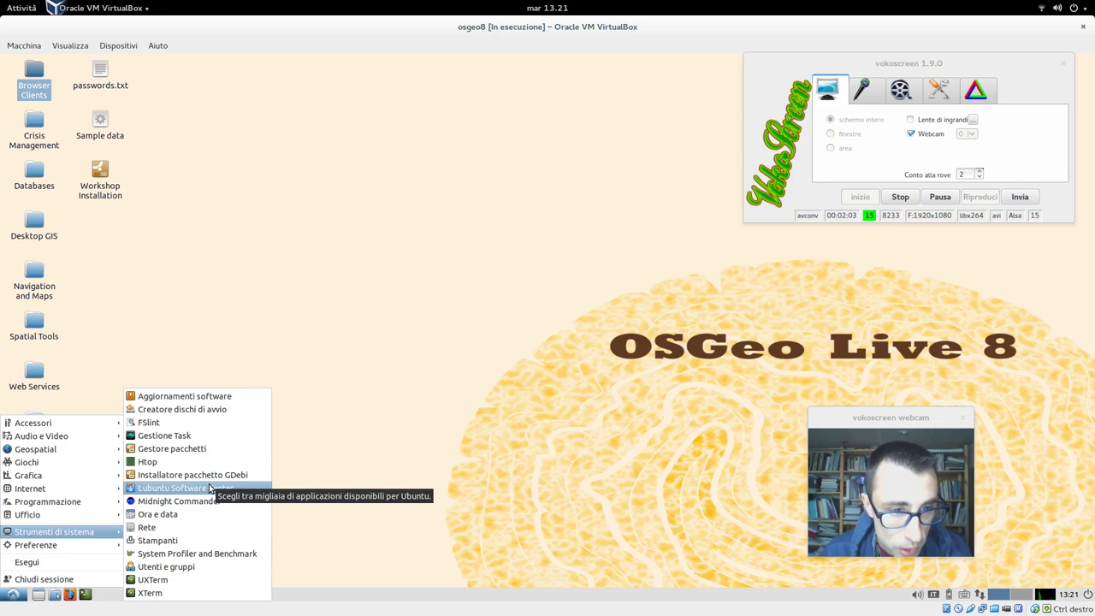
{"action": "left_click", "coordinate": [209, 488]}
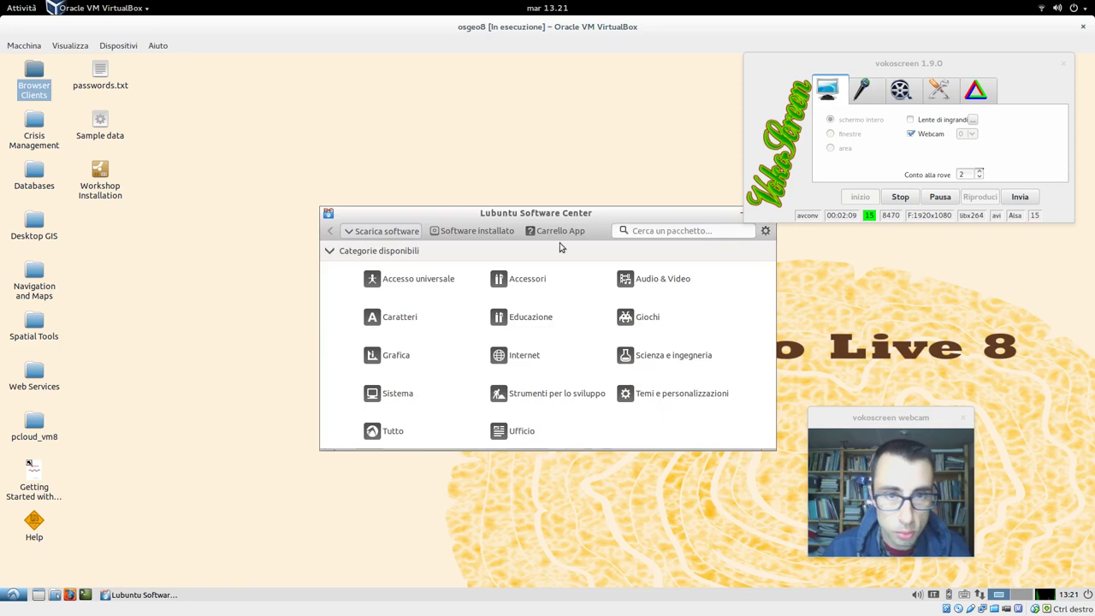
Step: Search for 'dolphin' and add the Dolphin file manager to the app cart
{"action": "left_click", "coordinate": [661, 228]}
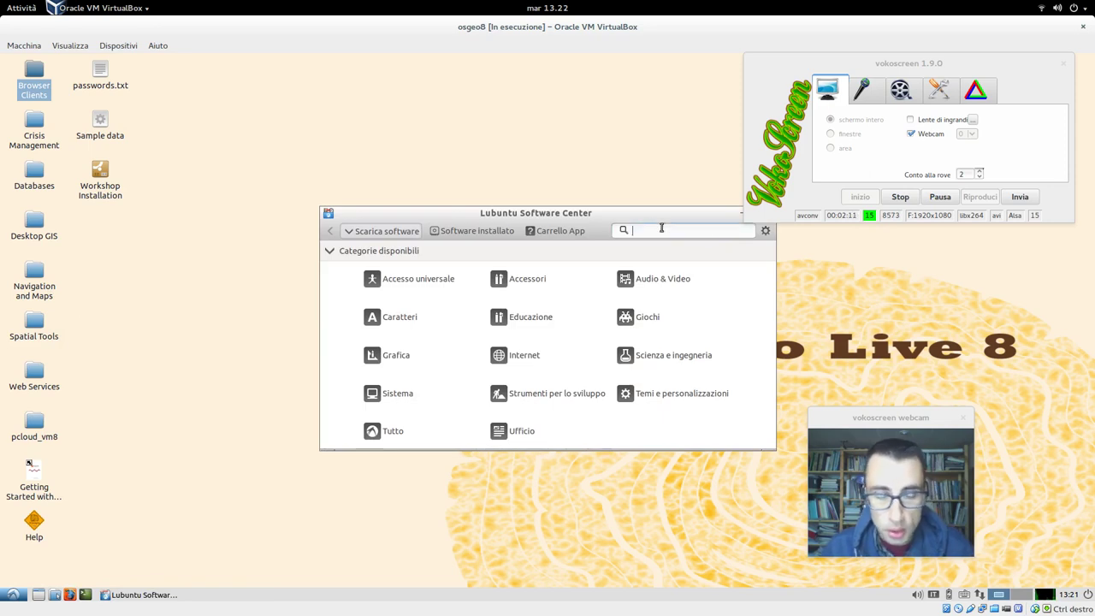
{"action": "type", "text": "dol"}
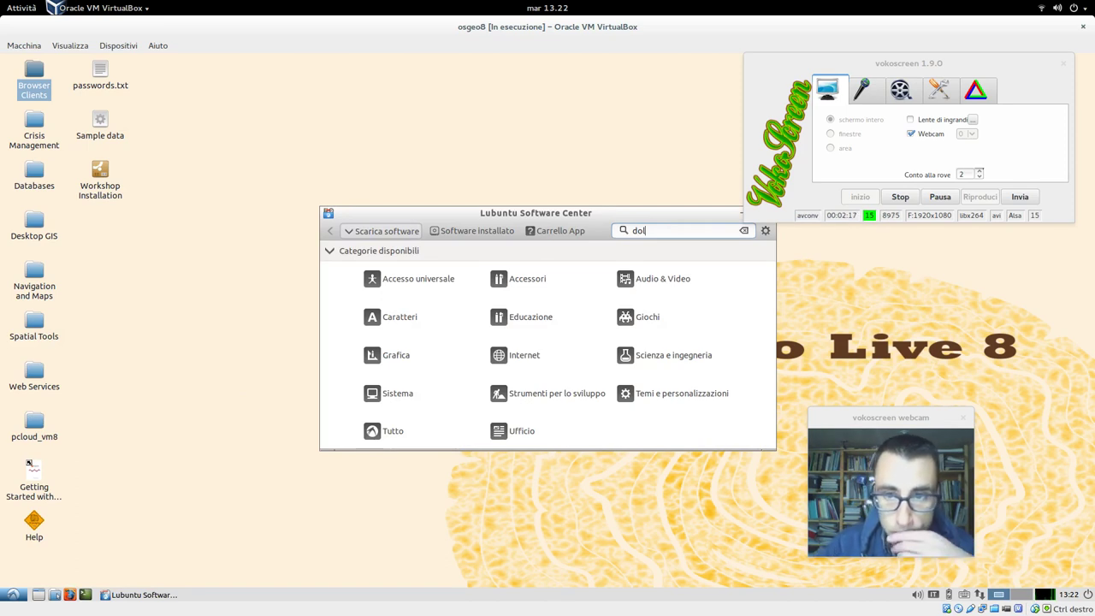
{"action": "type", "text": "pphin"}
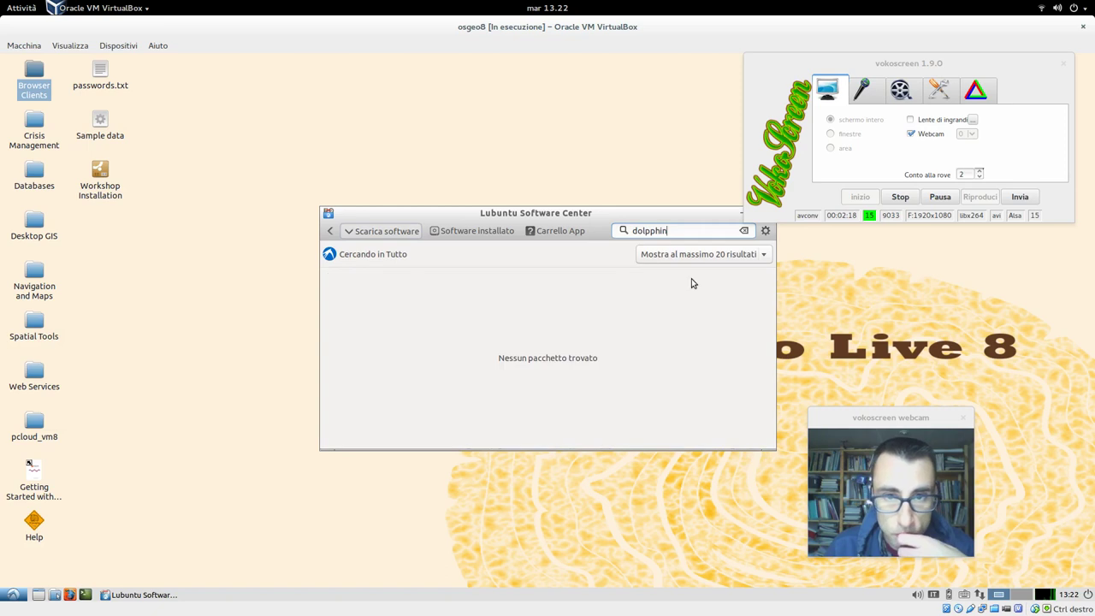
{"action": "key", "text": "BackSpace"}
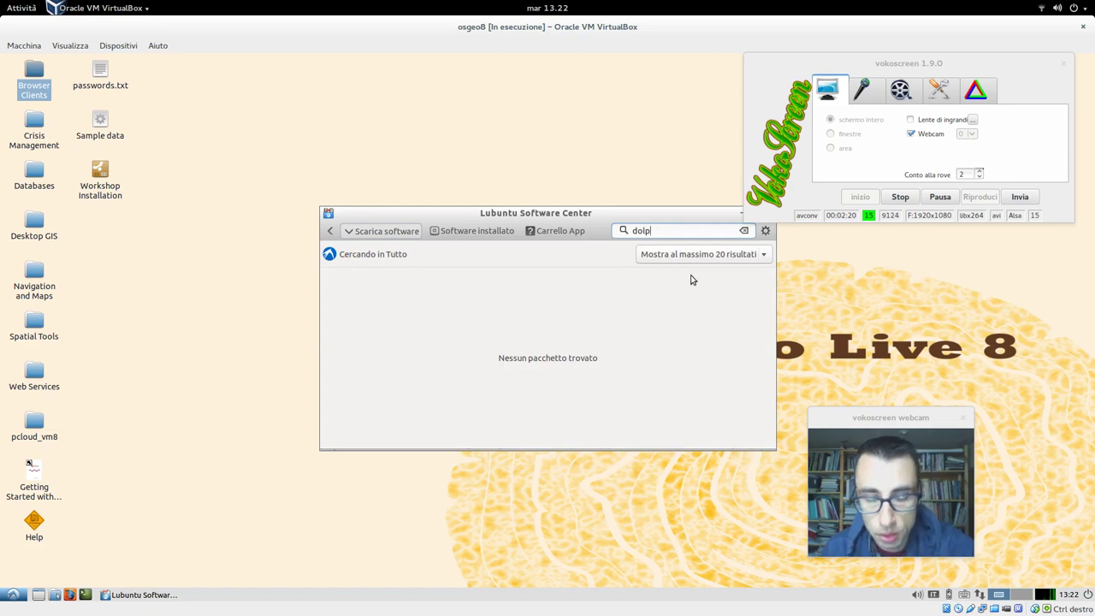
{"action": "type", "text": "hi"}
{"action": "left_click", "coordinate": [480, 290]}
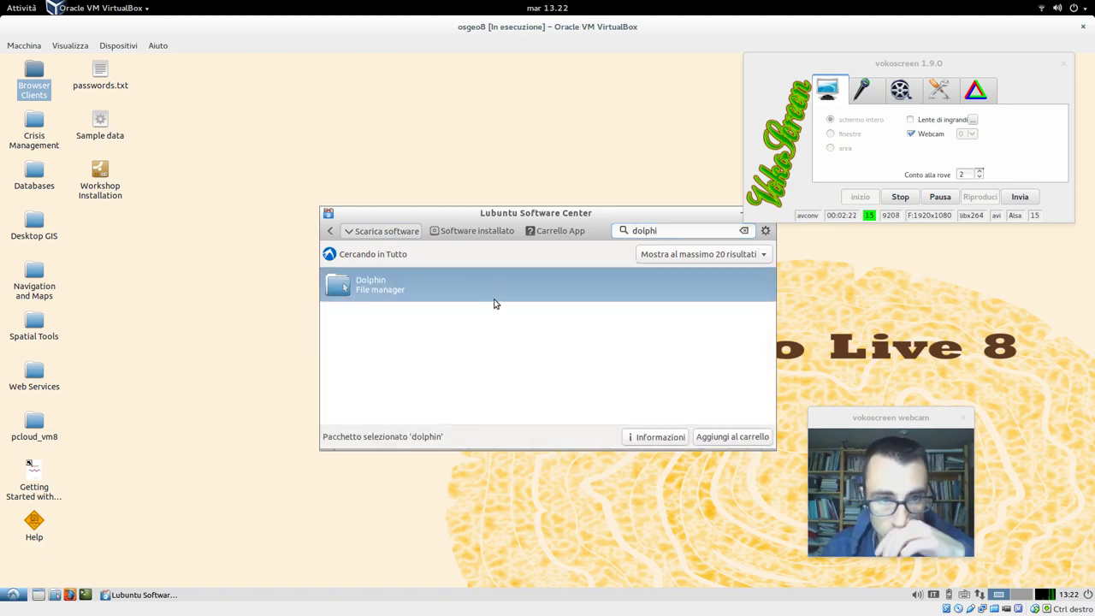
{"action": "left_click", "coordinate": [706, 440]}
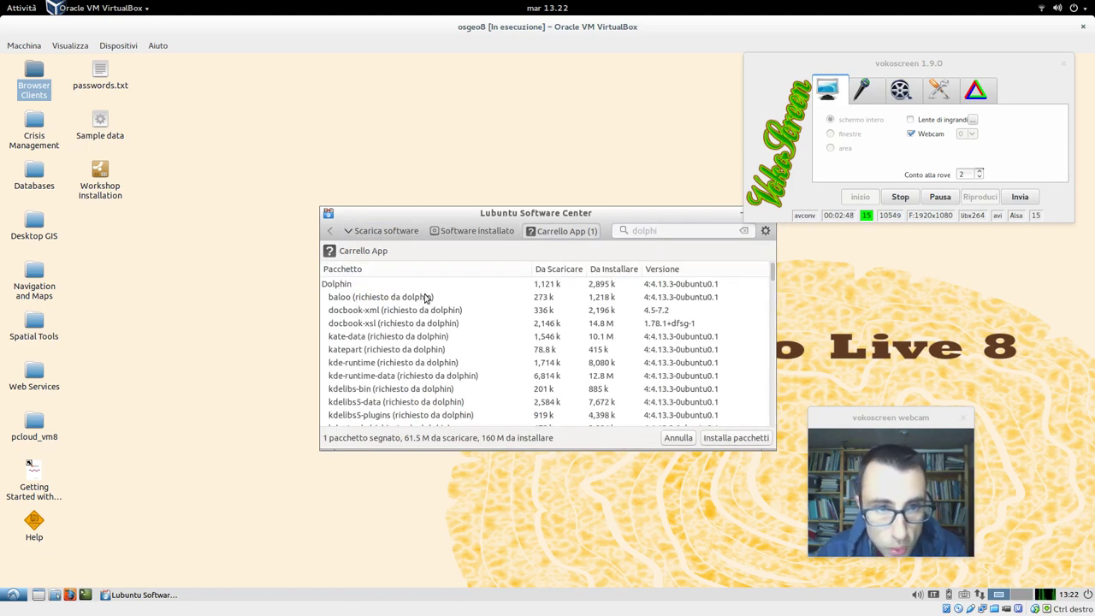
Step: Install the Dolphin packages from the cart, authenticating with the account password
{"action": "left_click", "coordinate": [416, 287]}
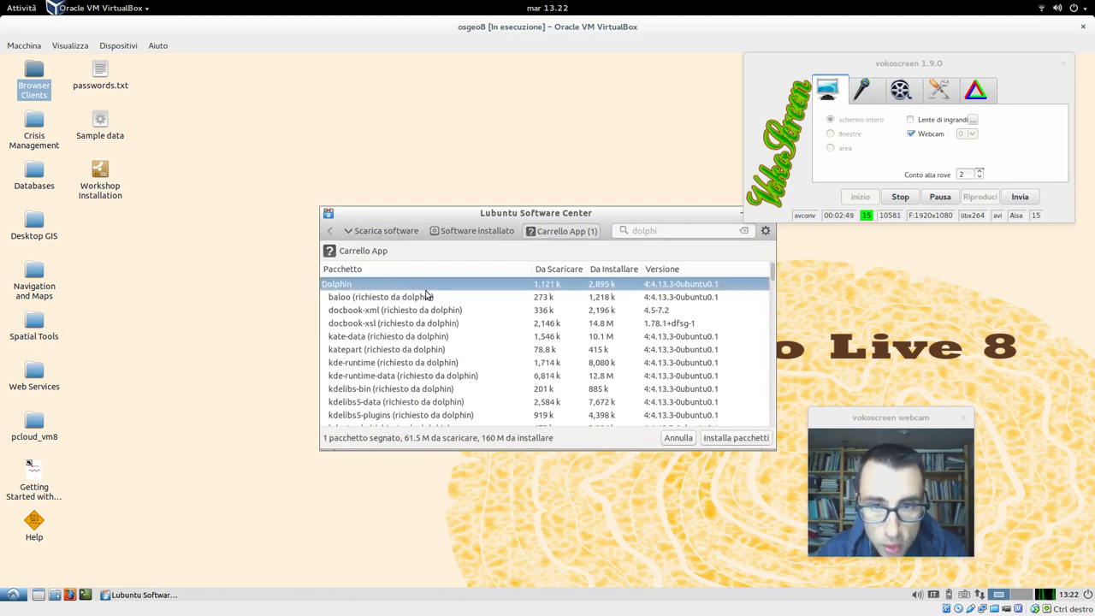
{"action": "left_click", "coordinate": [721, 442]}
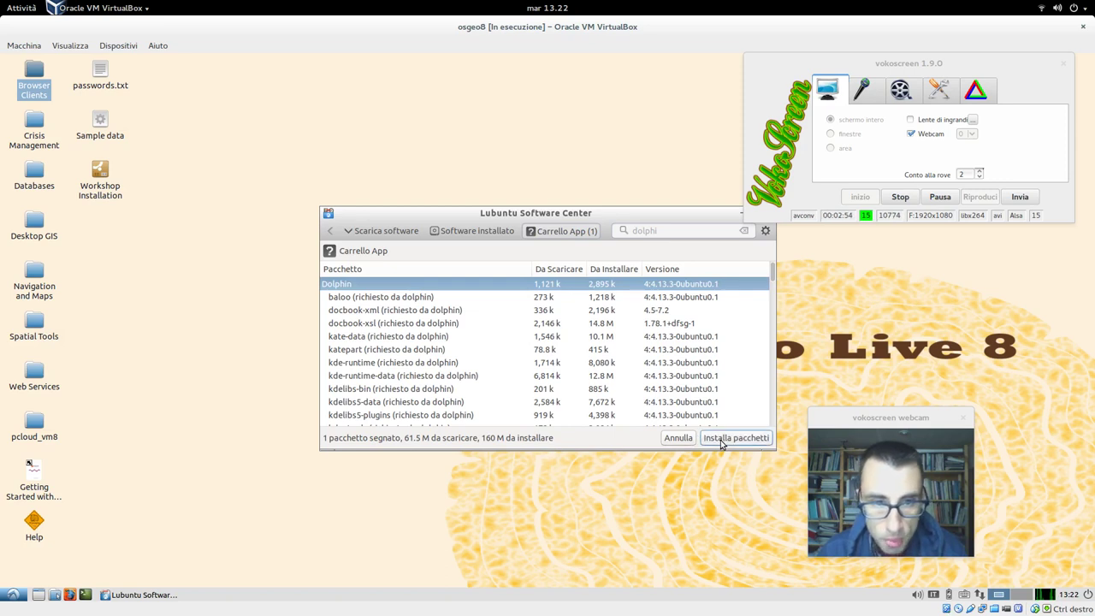
{"action": "scroll", "coordinate": [541, 377], "scroll_direction": "down", "scroll_amount": 3}
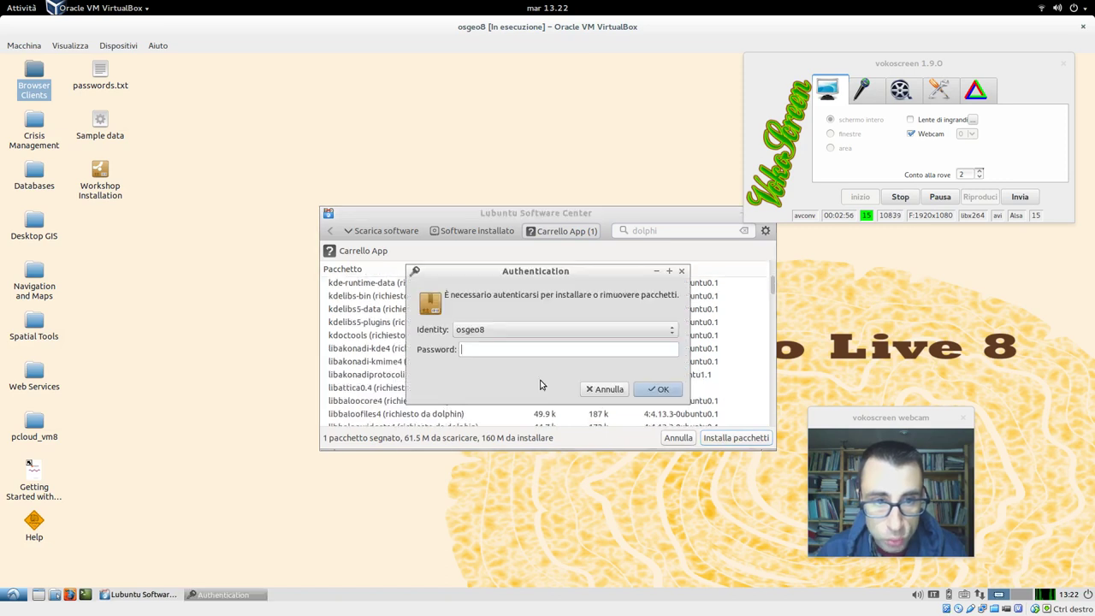
{"action": "type", "text": "user"}
{"action": "key", "text": "Return"}
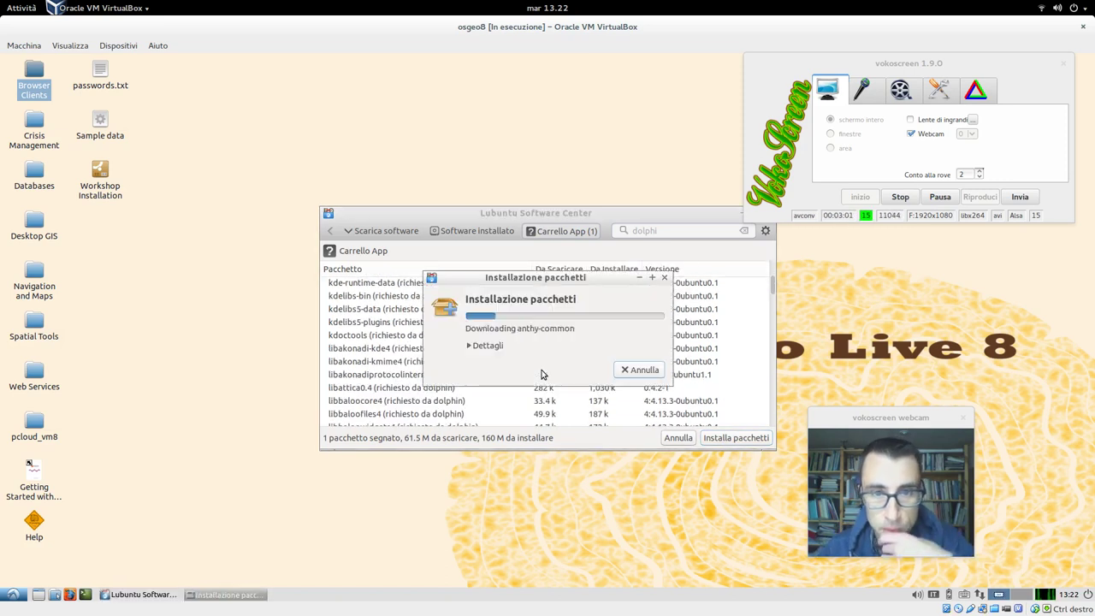
Step: Show Dettagli and follow the Dolphin packages as they download and unpack
{"action": "left_click", "coordinate": [499, 348]}
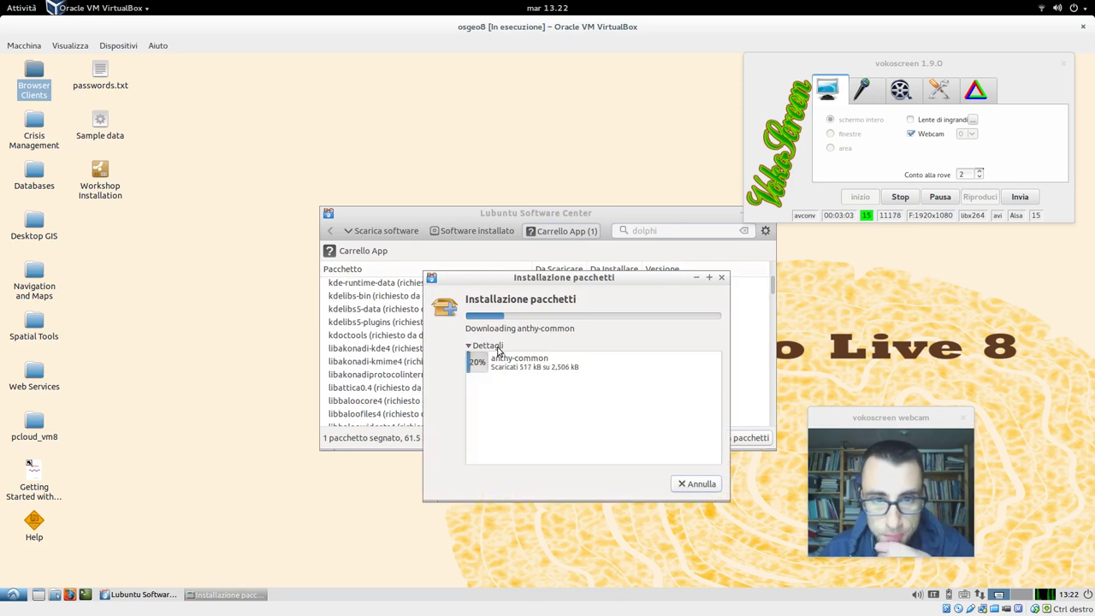
{"action": "left_click", "coordinate": [940, 197]}
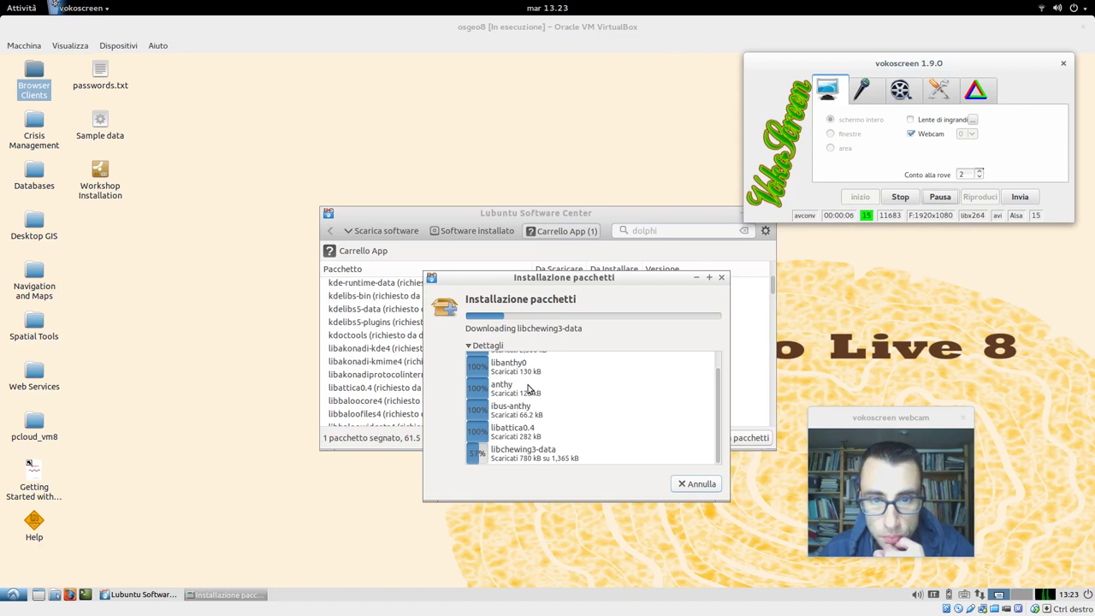
{"action": "left_click", "coordinate": [938, 199]}
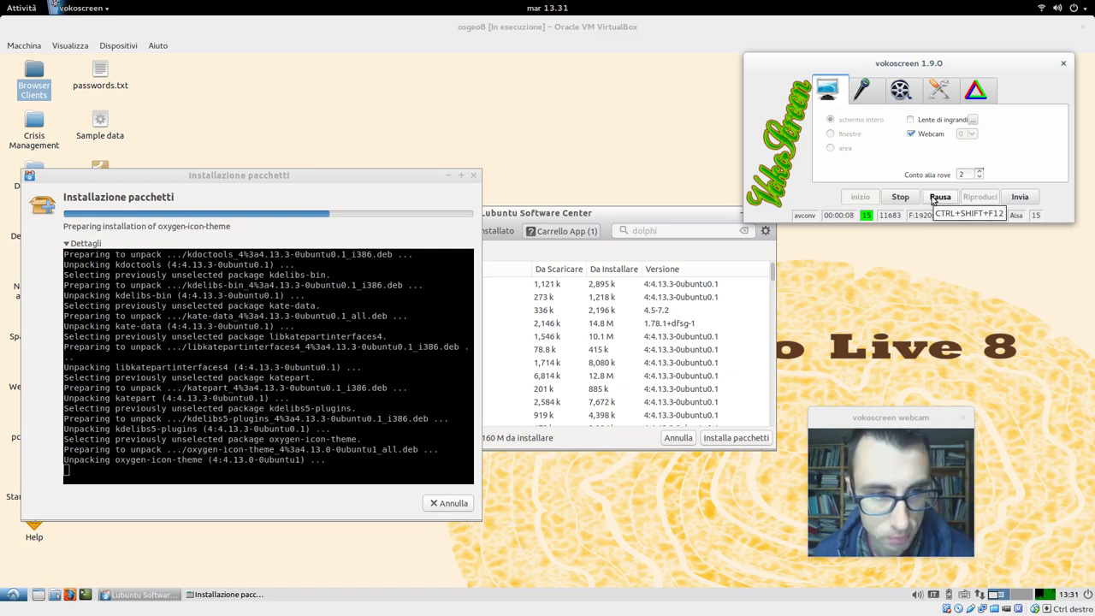
{"action": "left_click", "coordinate": [933, 197]}
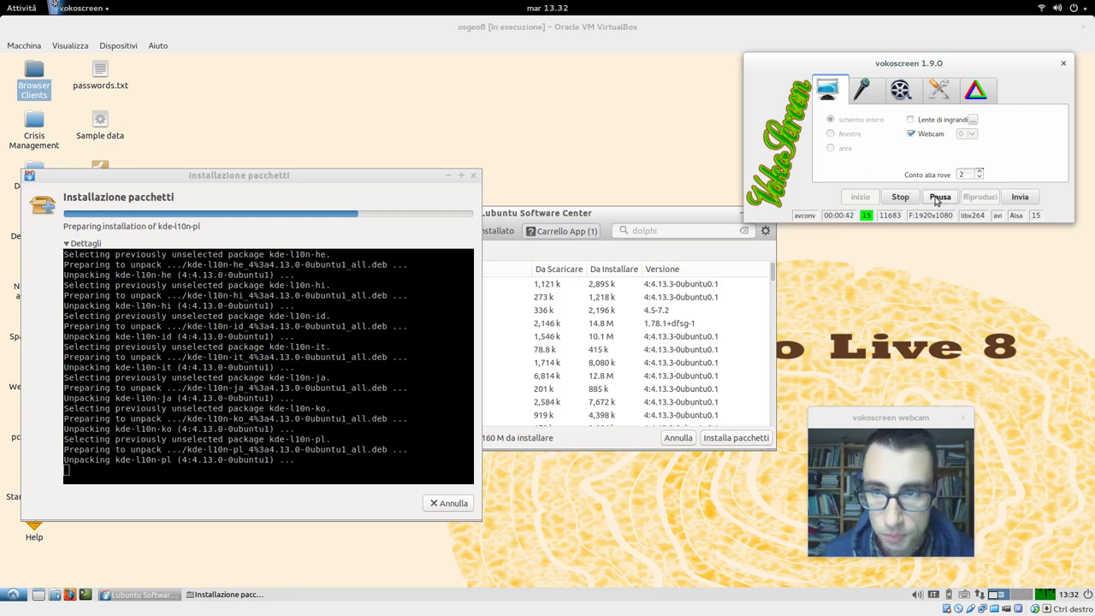
{"action": "left_click", "coordinate": [940, 197]}
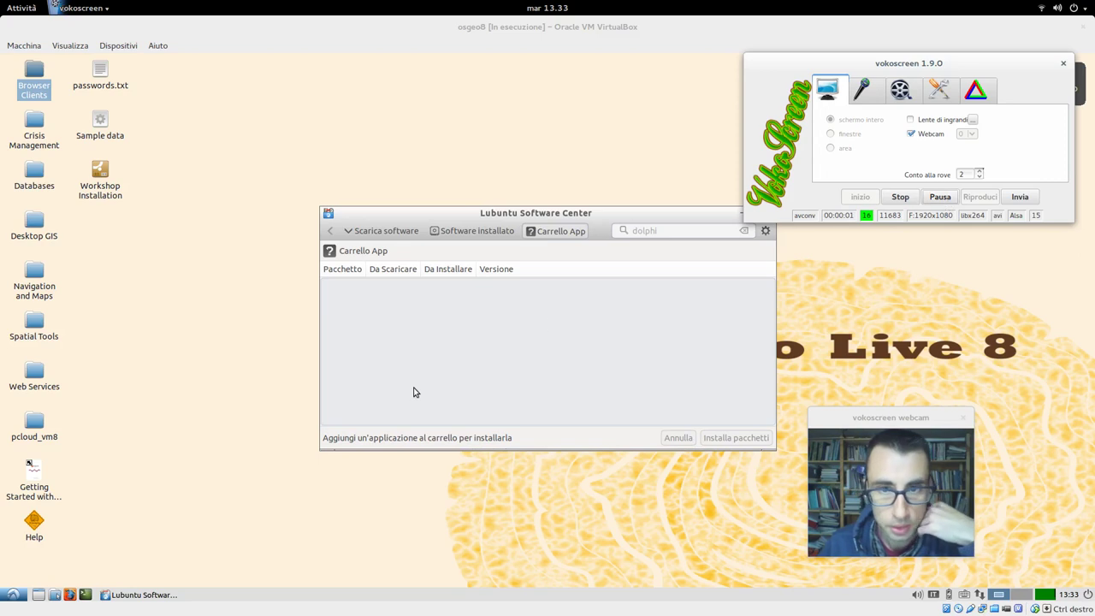
Step: Close Lubuntu Software Center and log out of Lubuntu via Chiudi sessione
{"action": "left_click_drag", "start_coordinate": [576, 208], "coordinate": [317, 225]}
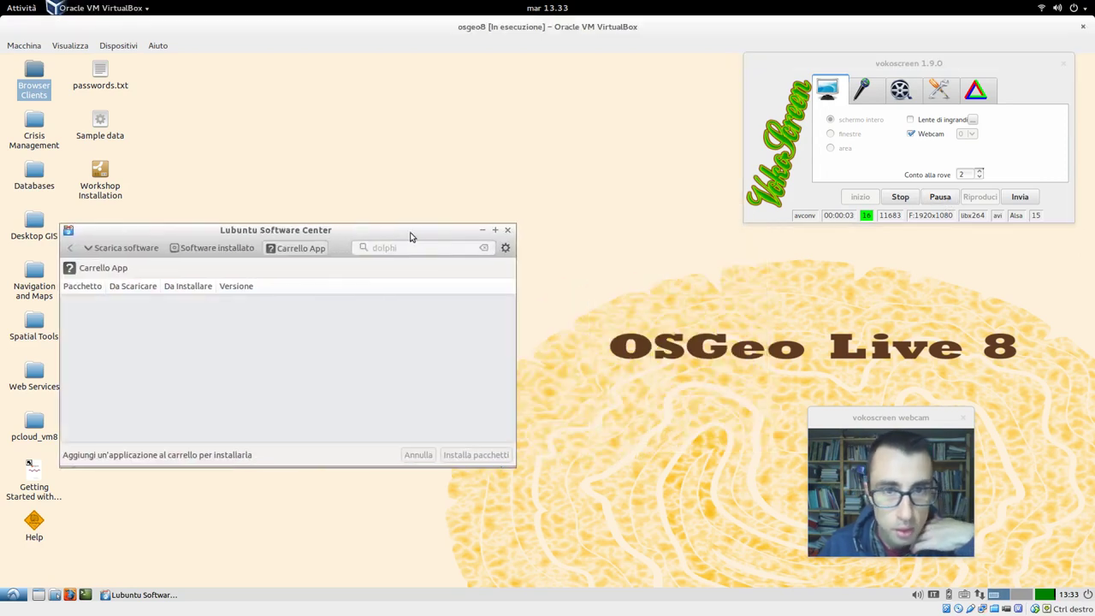
{"action": "left_click", "coordinate": [509, 233]}
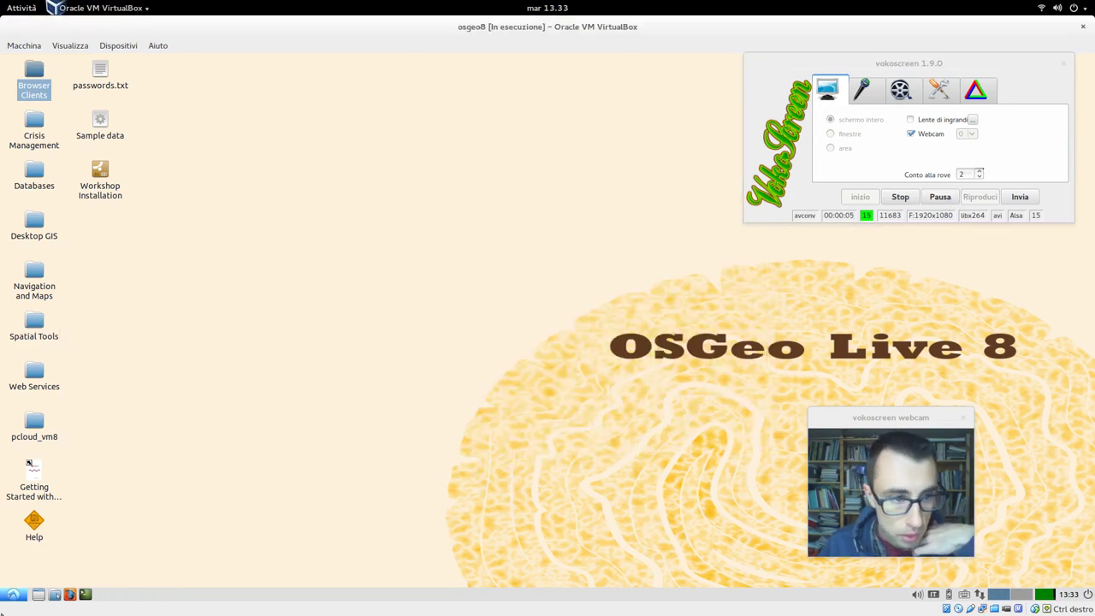
{"action": "left_click", "coordinate": [18, 598]}
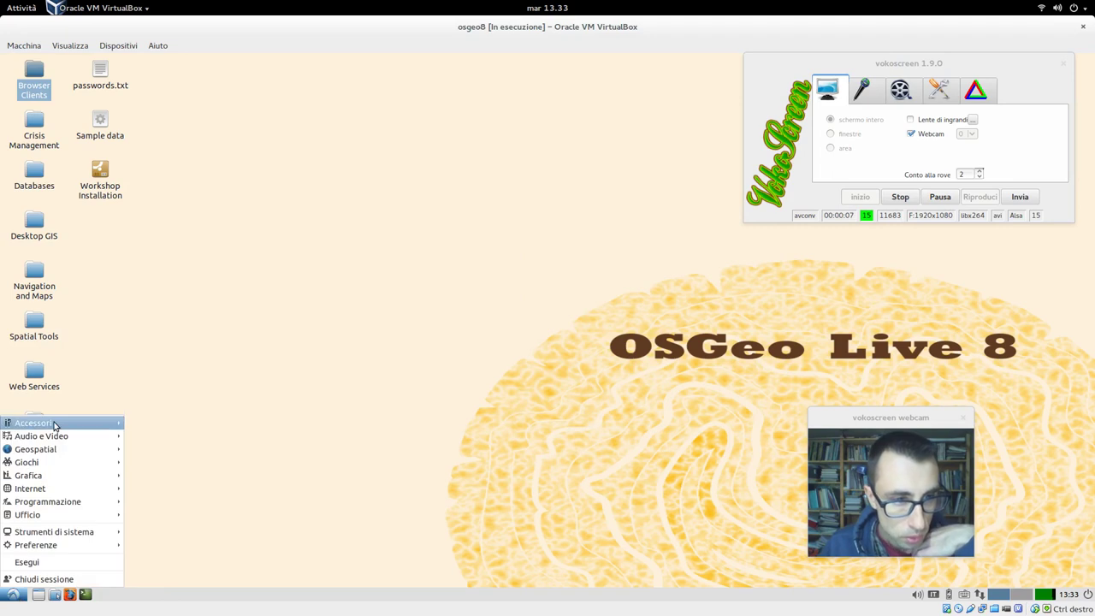
{"action": "mouse_move", "coordinate": [95, 428]}
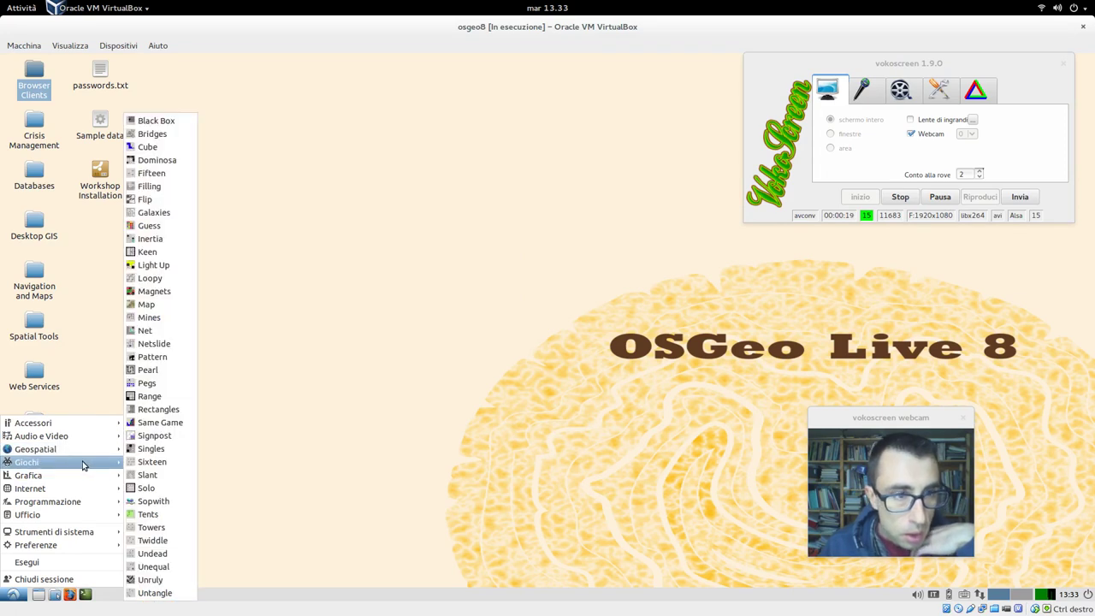
{"action": "mouse_move", "coordinate": [78, 501]}
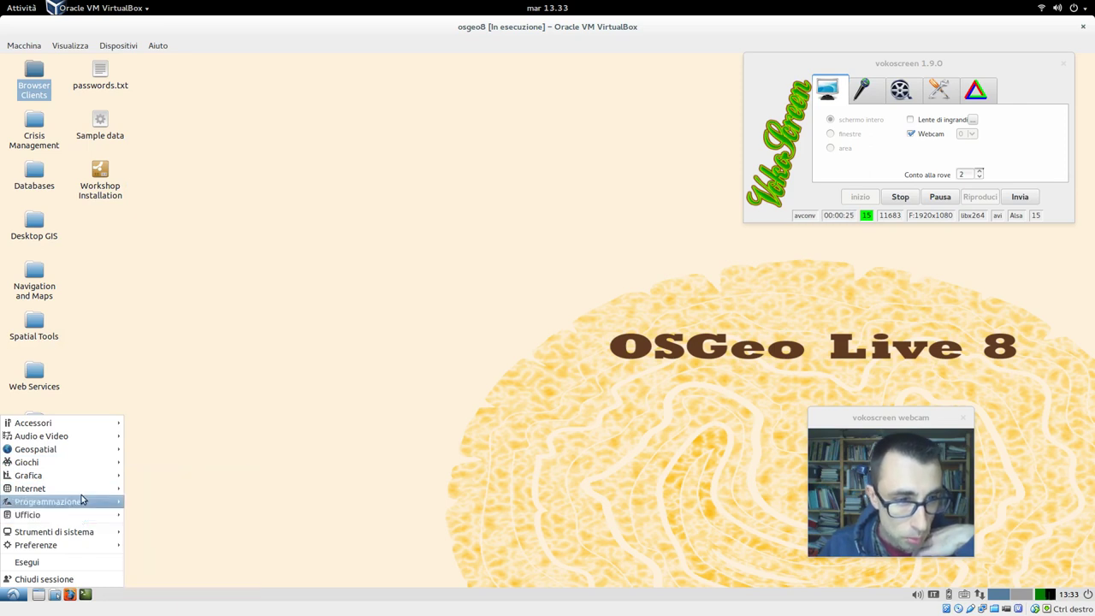
{"action": "left_click", "coordinate": [73, 583]}
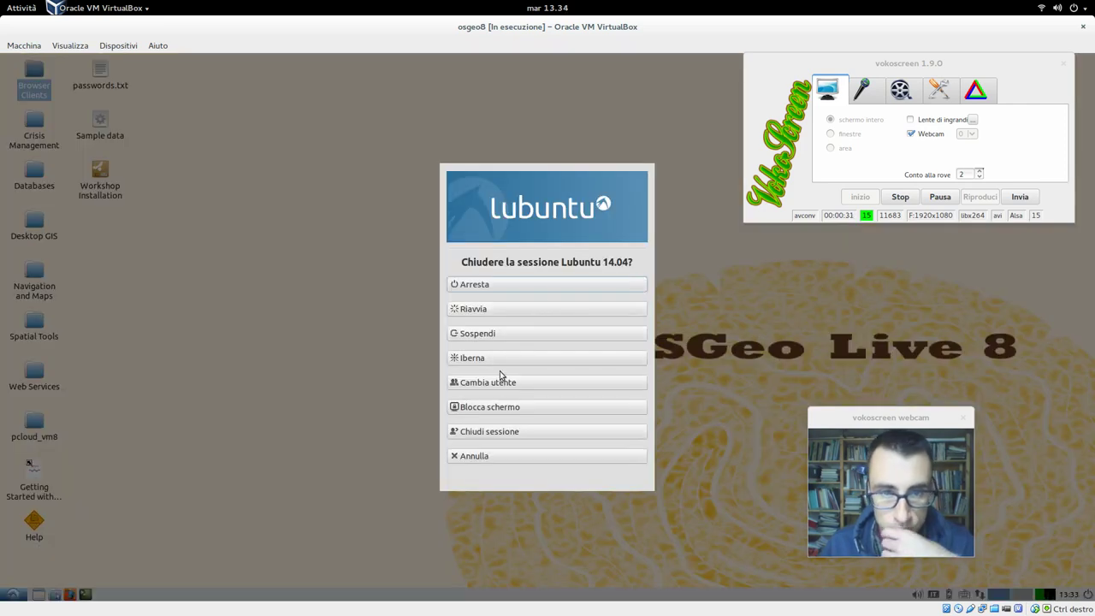
{"action": "left_click", "coordinate": [501, 434]}
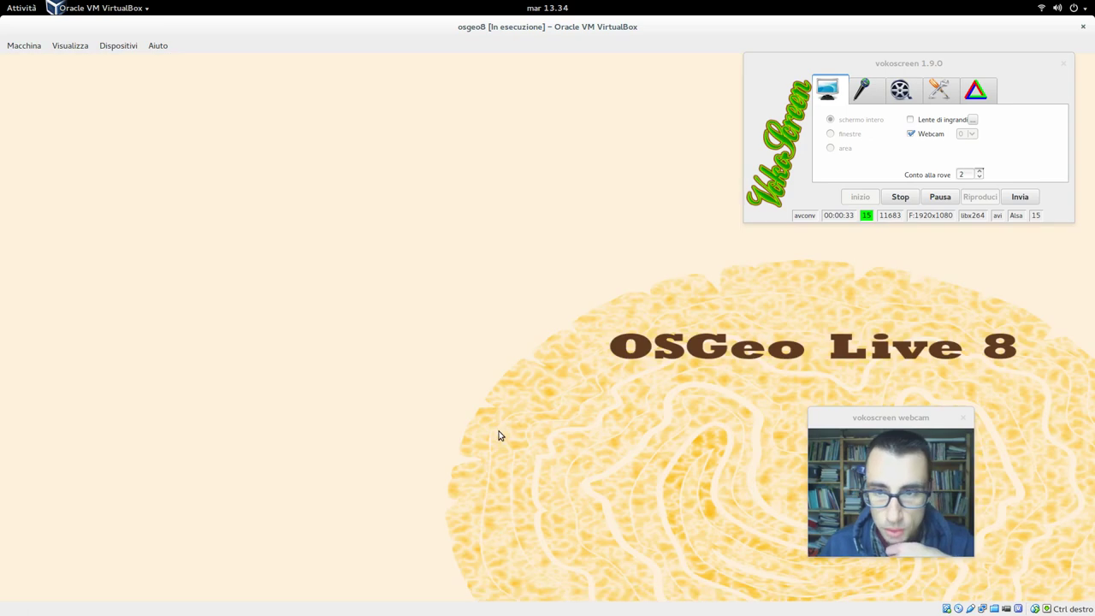